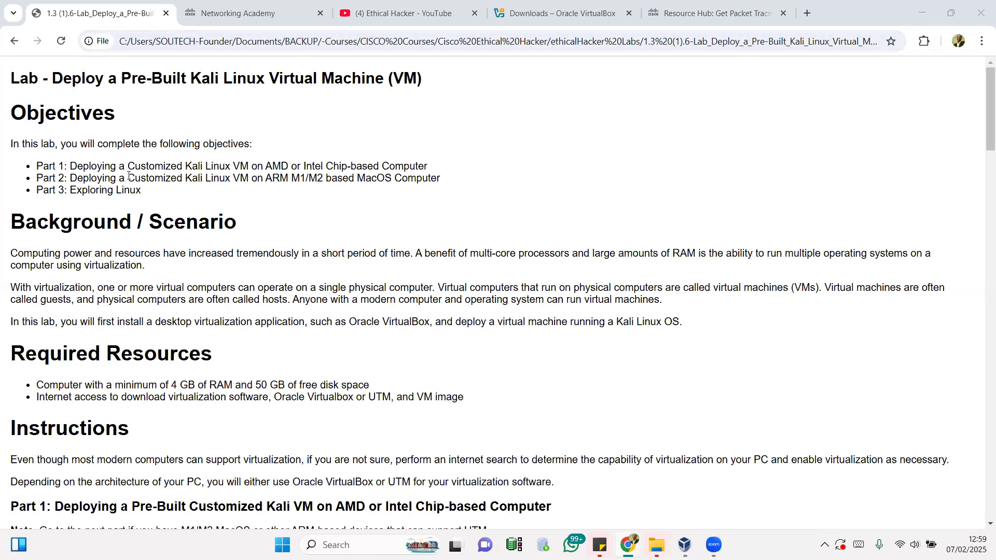
Review the lab's Part 1 objective on deploying a customized Kali Linux VM on an AMD or Intel chip-based computer
left_click(96, 166)
left_click_drag(97, 166, 228, 166)
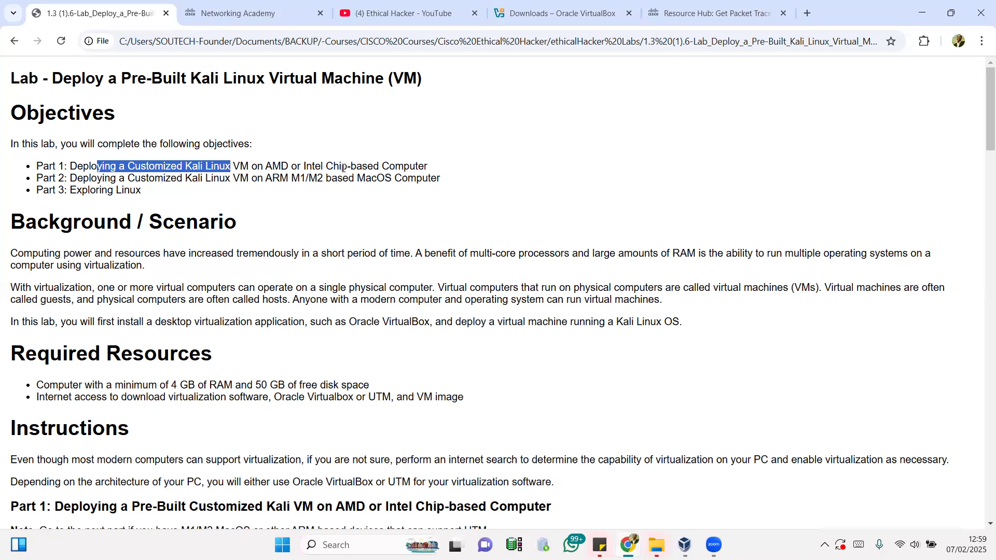
left_click_drag(281, 166, 306, 166)
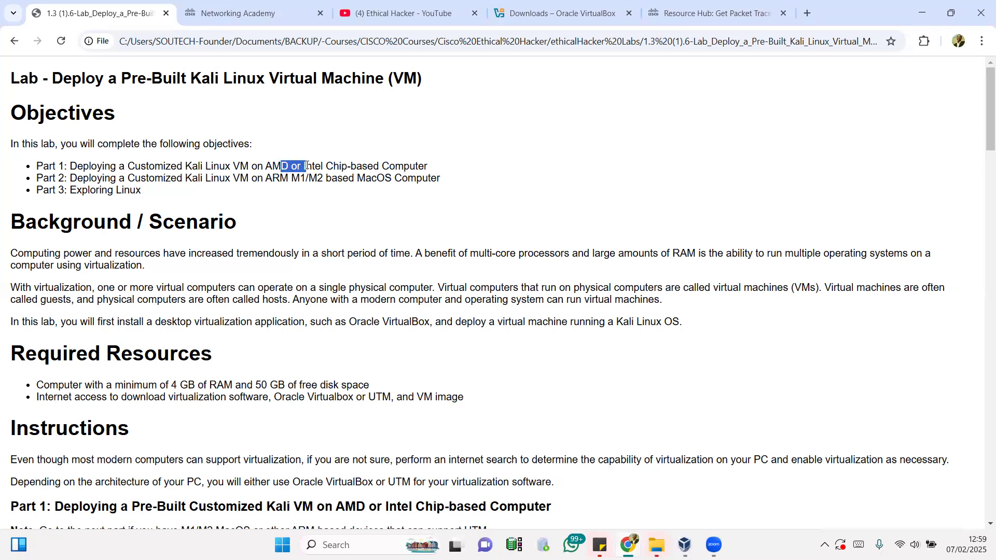
left_click_drag(104, 166, 241, 166)
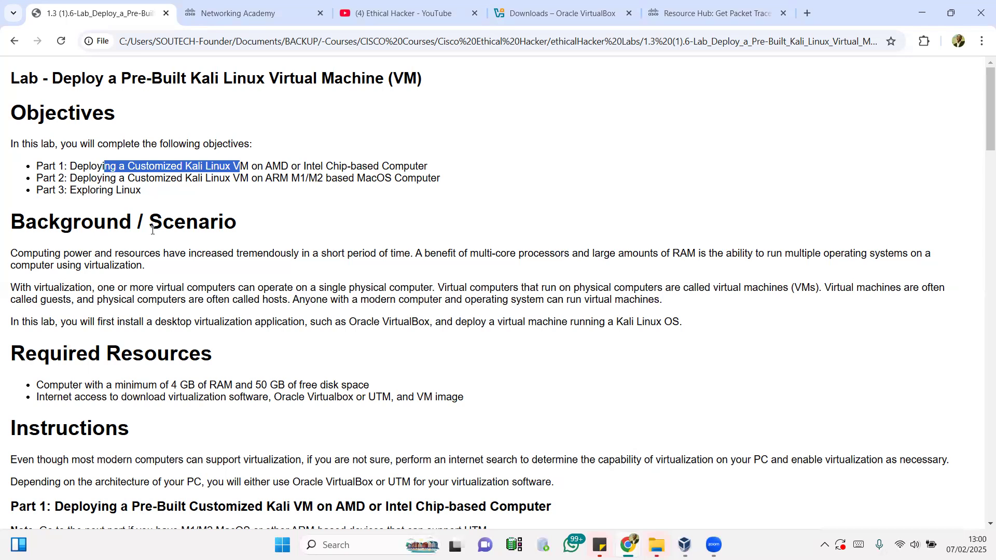
Read the Background / Scenario paragraph on multi-core processors, RAM and running multiple operating systems
scroll(161, 238, "down", 4)
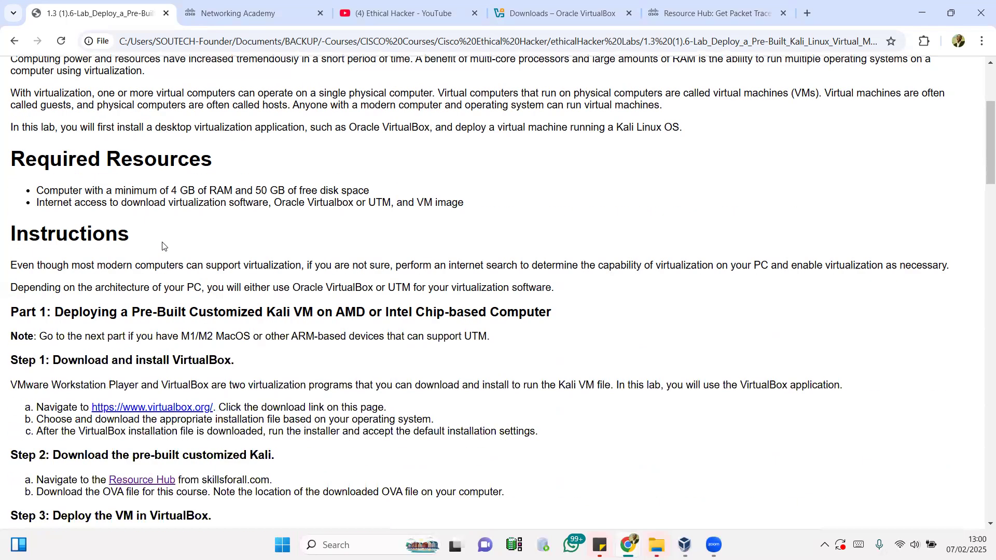
scroll(162, 246, "up", 2)
scroll(162, 246, "up", 1)
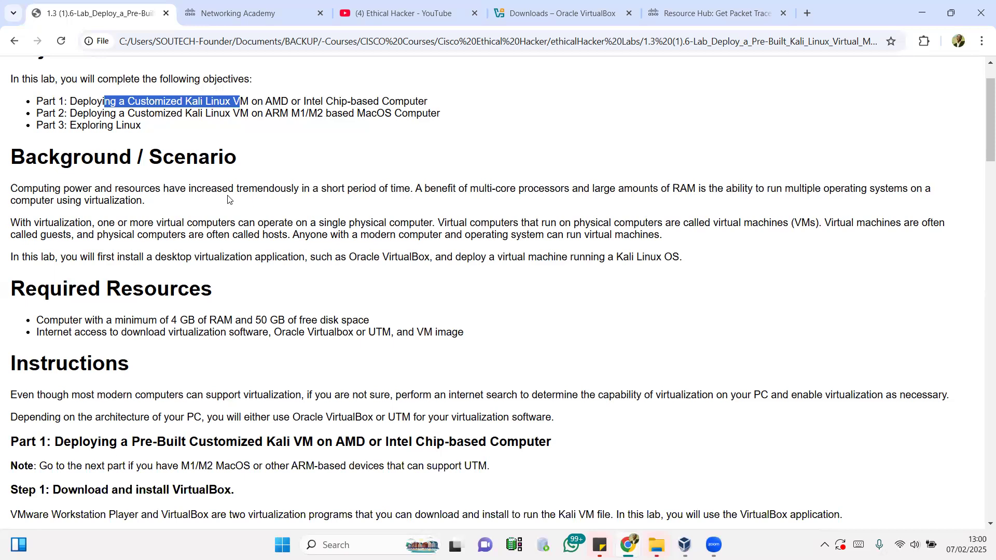
left_click_drag(471, 188, 555, 188)
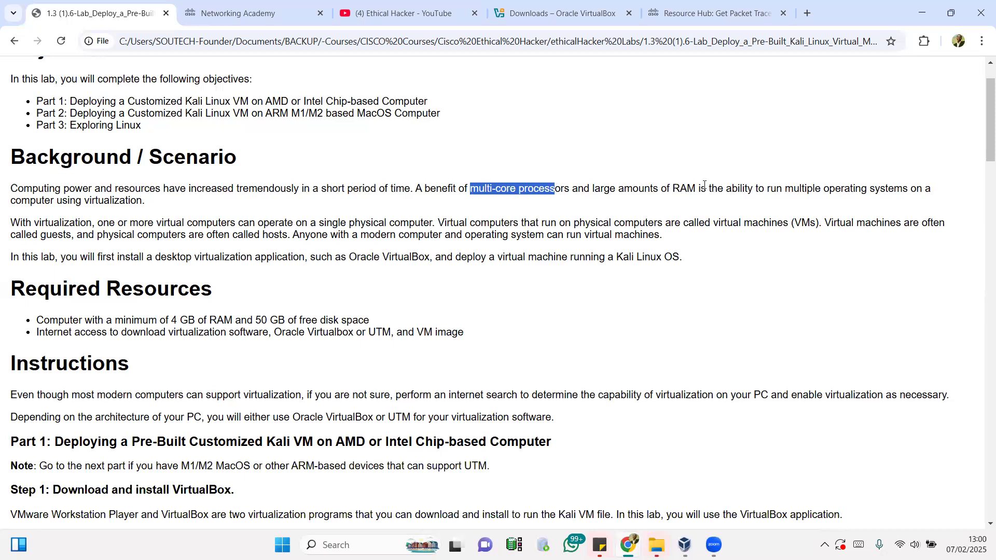
left_click_drag(658, 188, 689, 191)
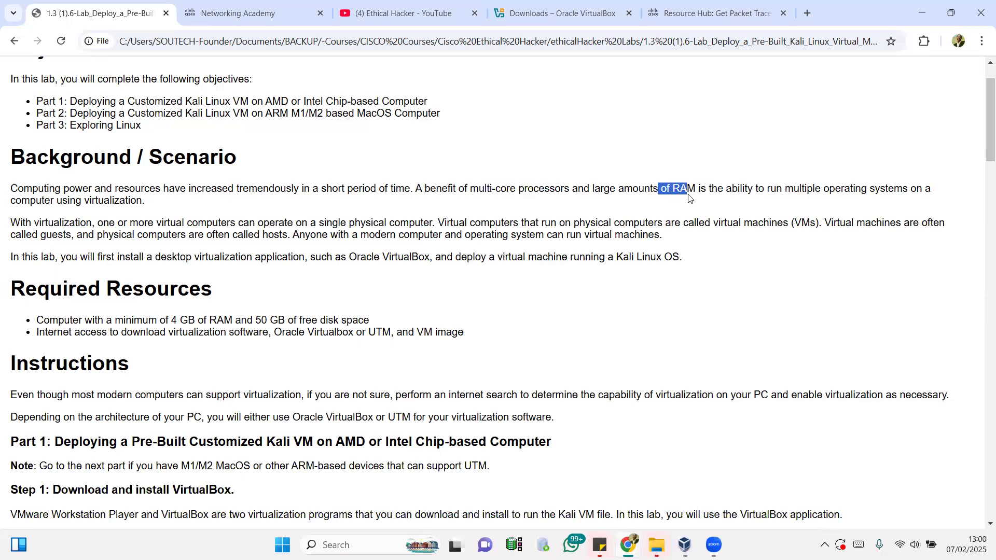
left_click_drag(800, 189, 901, 188)
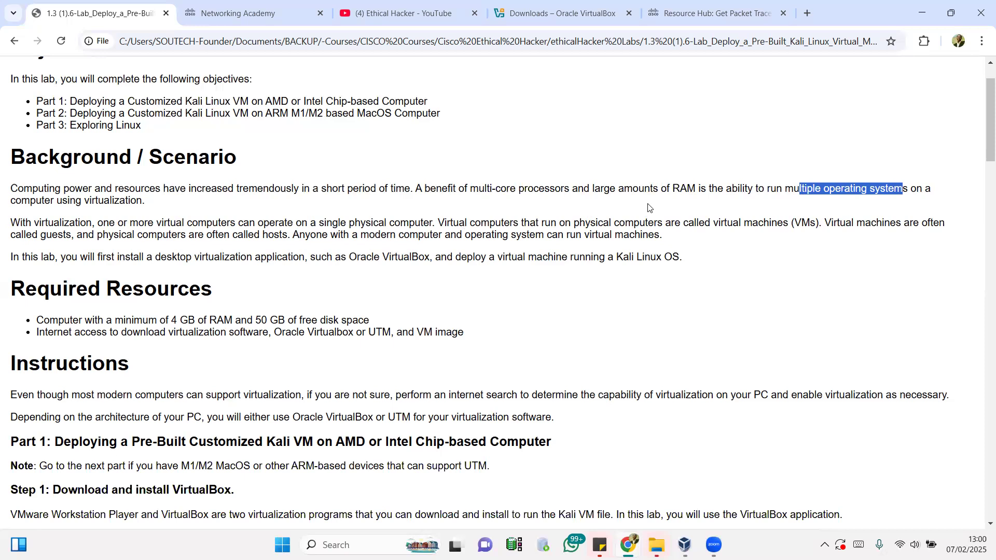
Review the lab's Oracle VirtualBox requirement and the RAM and virtualization software listed under Required Resources
scroll(271, 310, "down", 4)
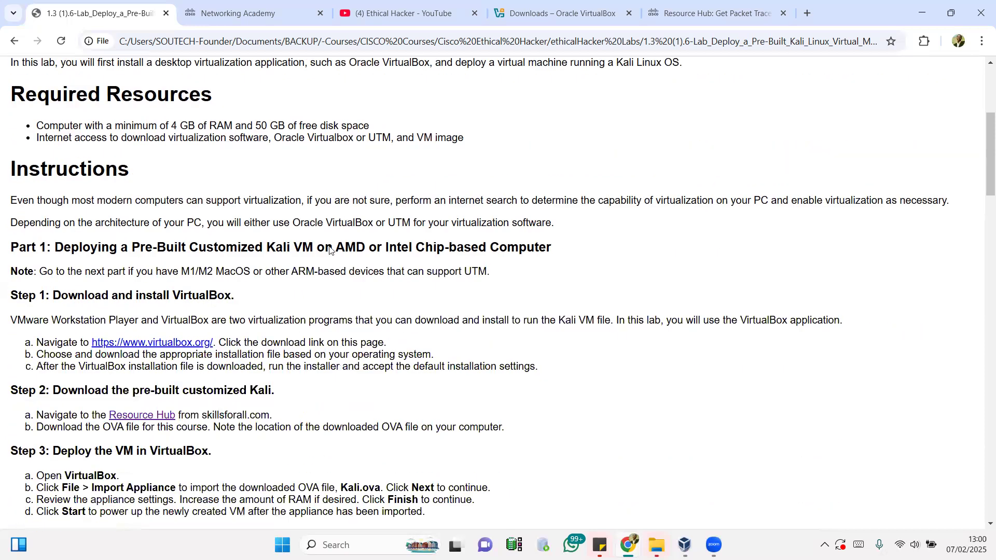
scroll(270, 308, "up", 1)
scroll(103, 207, "up", 1)
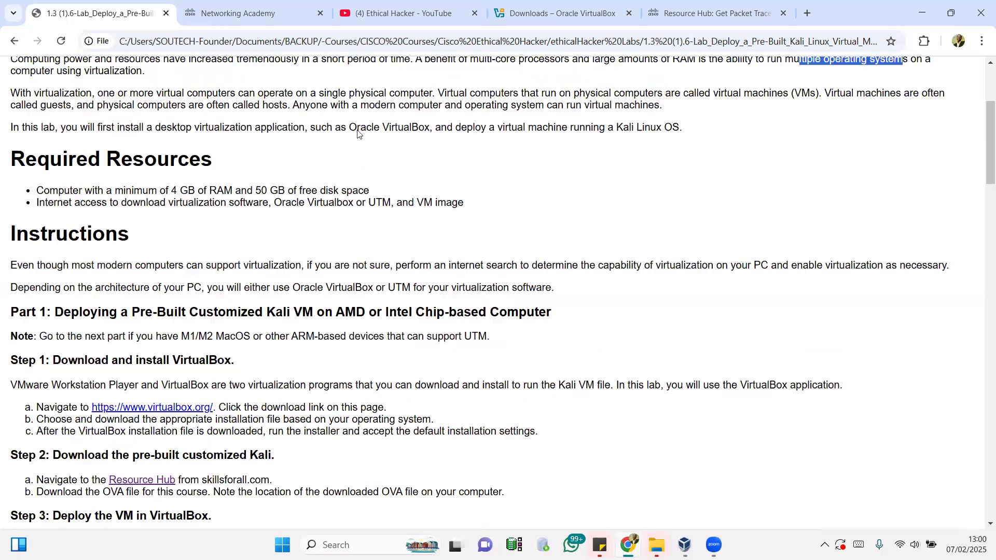
left_click_drag(355, 128, 421, 127)
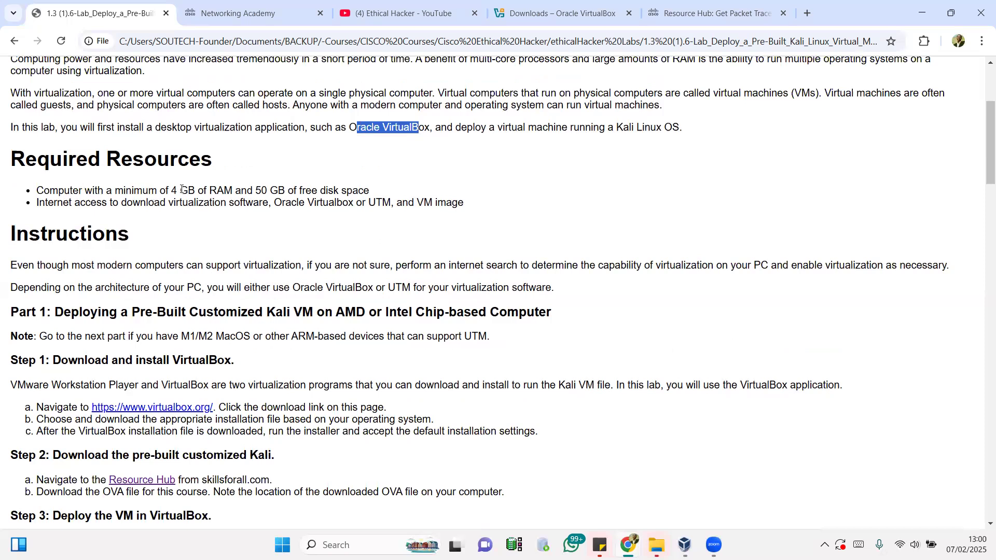
left_click_drag(172, 191, 201, 185)
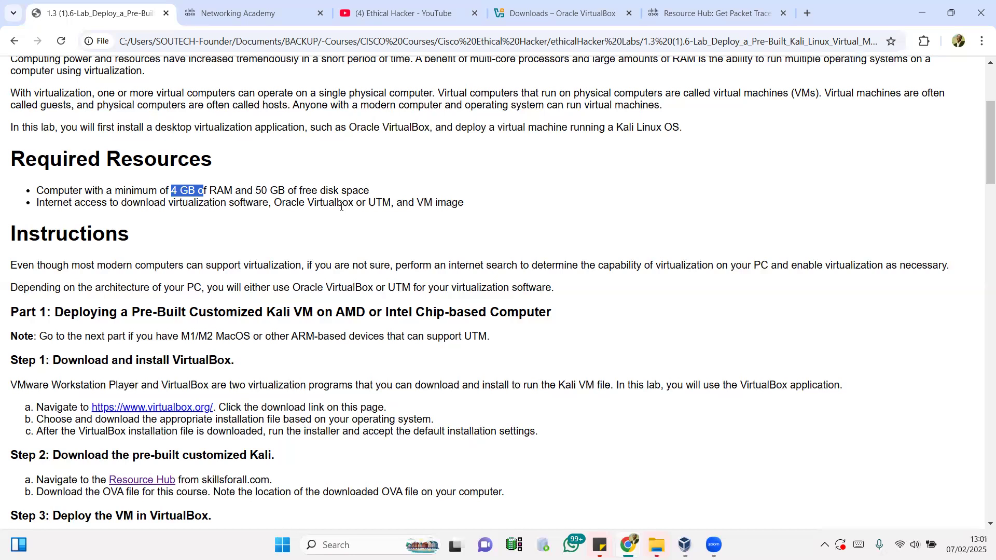
left_click_drag(343, 202, 300, 202)
scroll(351, 289, "down", 2)
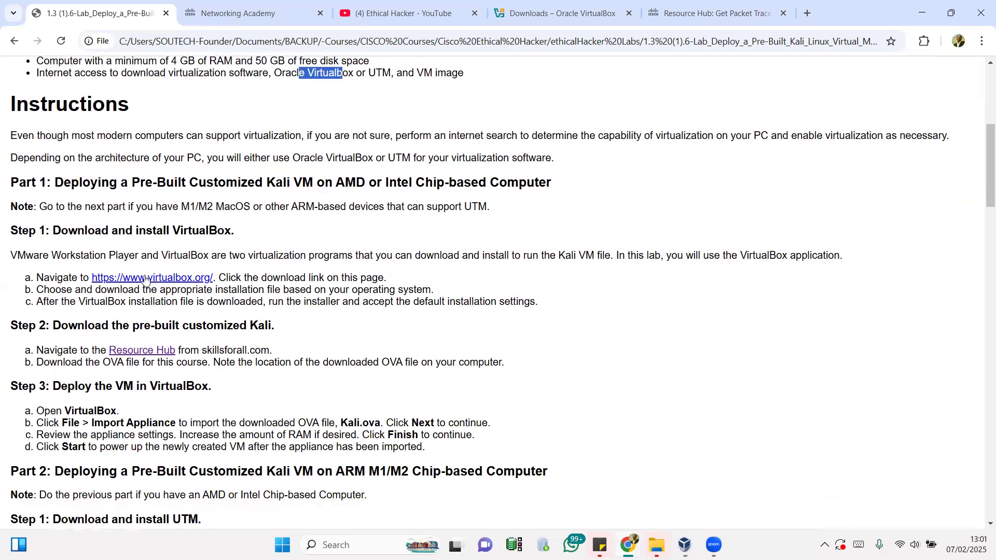
Bring up the VirtualBox downloads page and examine the platform packages, starting with Windows hosts
left_click(563, 11)
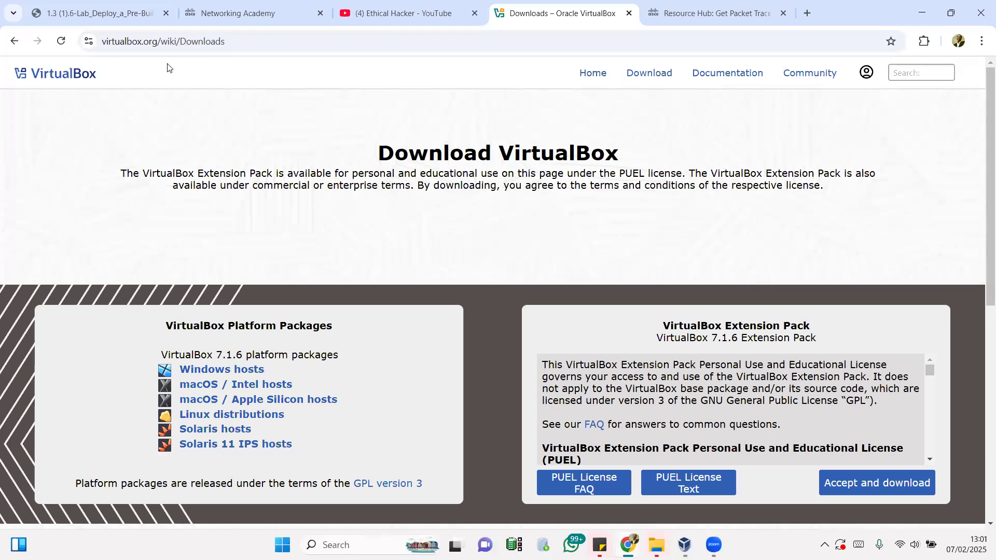
left_click(224, 371)
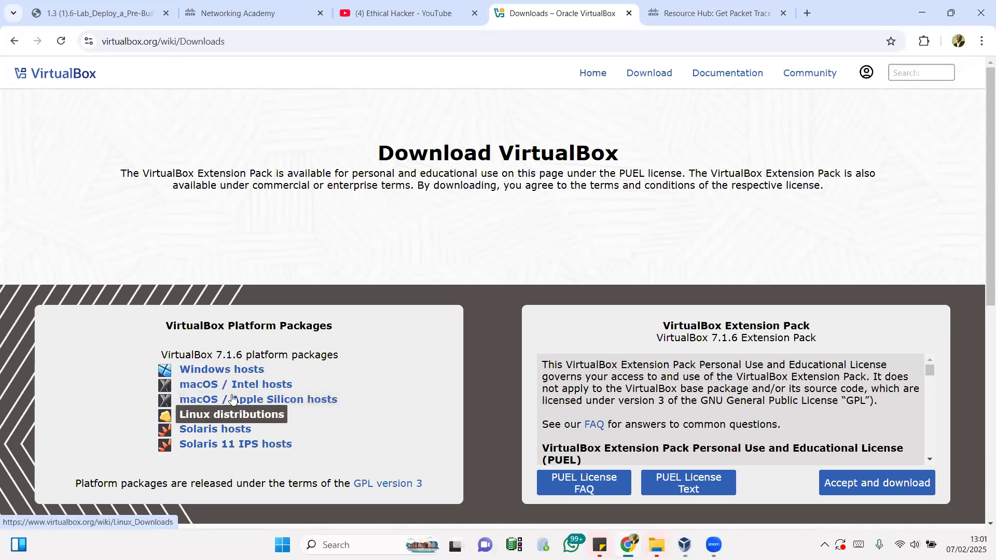
Switch to Oracle VM VirtualBox Manager and look at its machine list and the picker for adding an existing machine
left_click(685, 545)
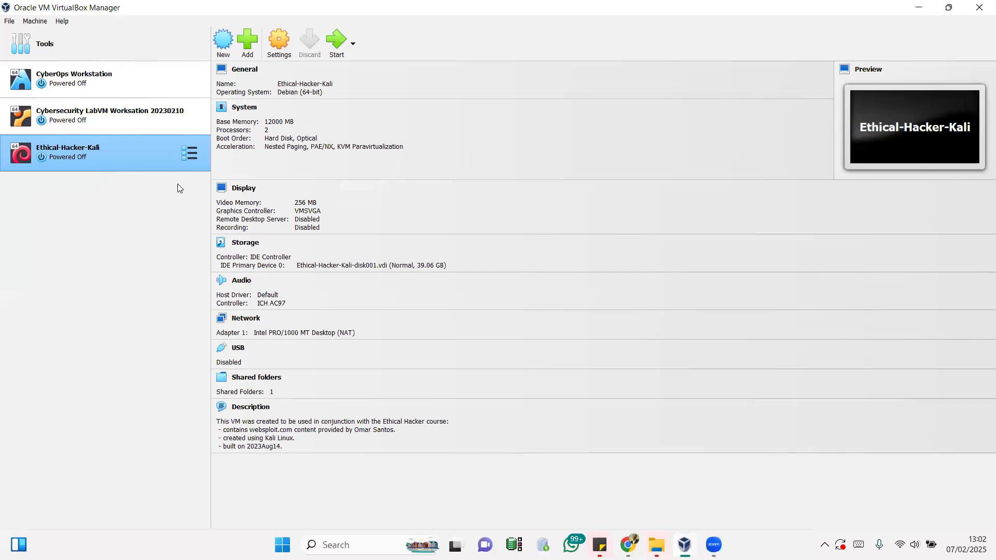
left_click(247, 41)
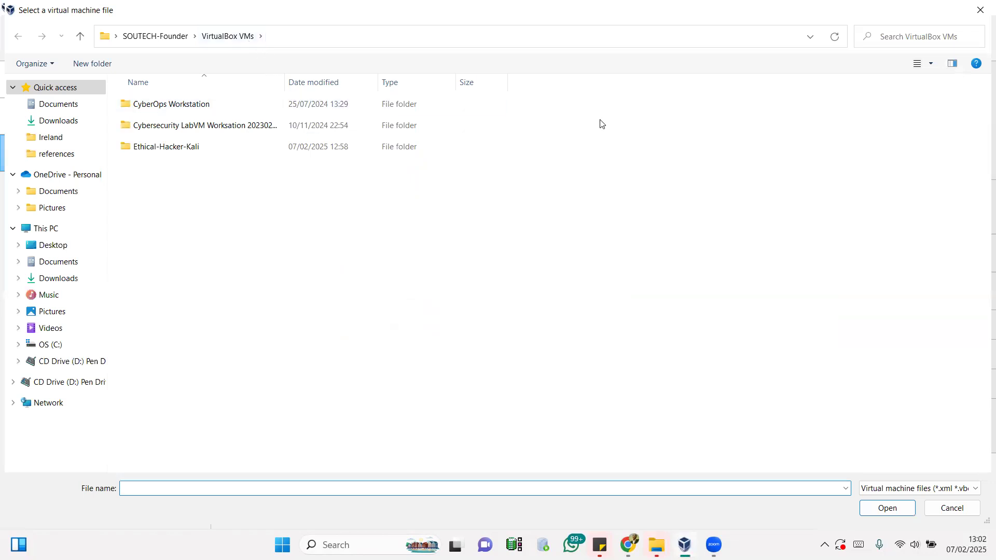
key("Escape")
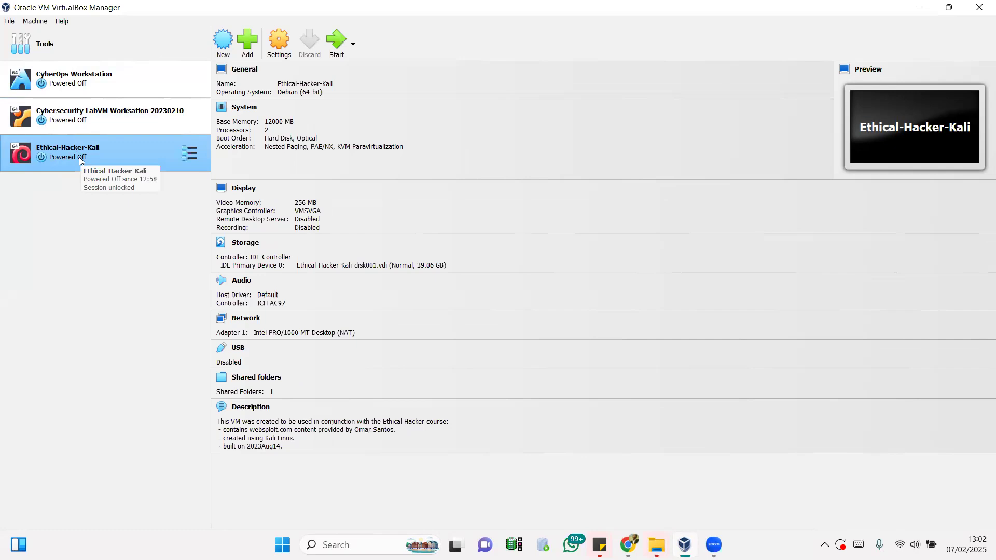
left_click(914, 14)
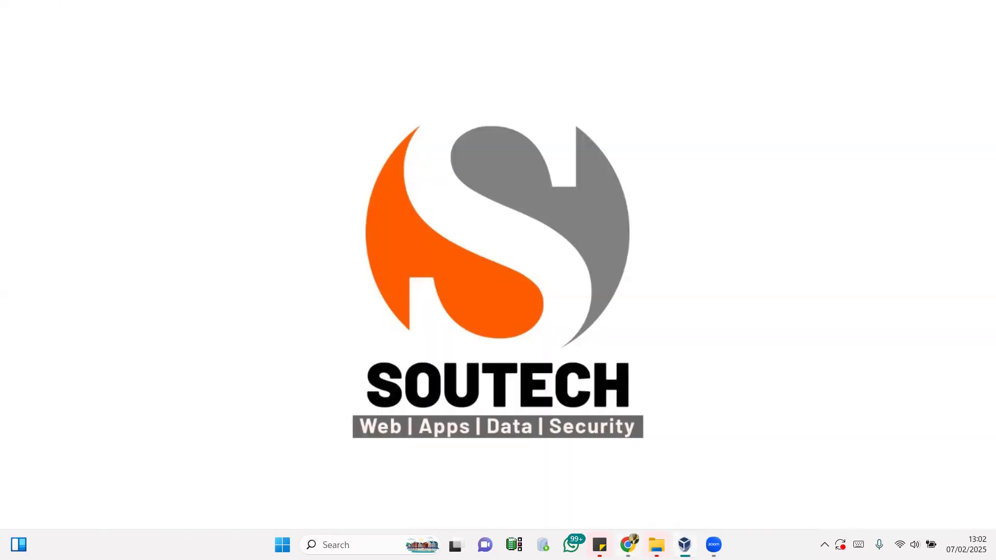
Return to the lab document in Chrome and read Part 1's steps for VirtualBox, the Kali OVA file and VM deployment
mouse_move(627, 545)
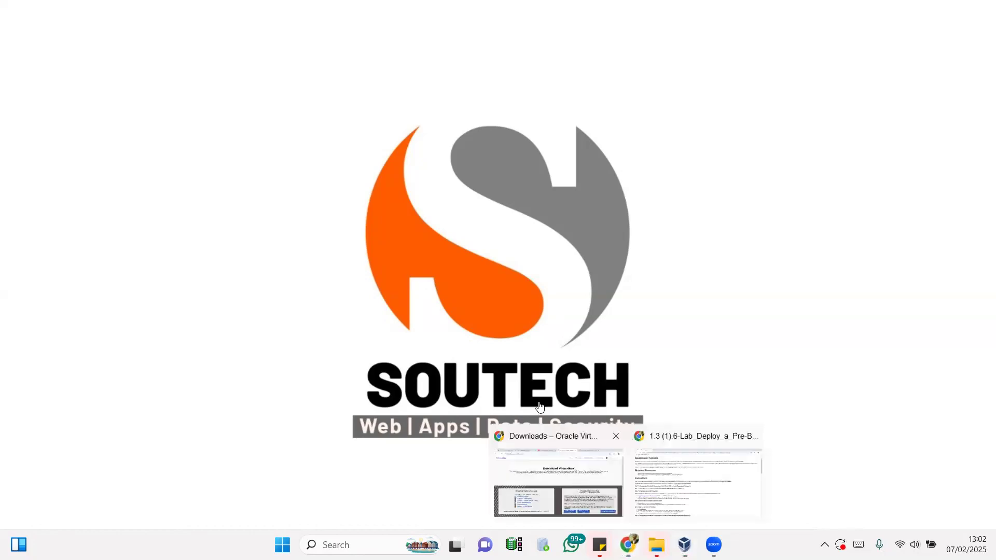
left_click(554, 467)
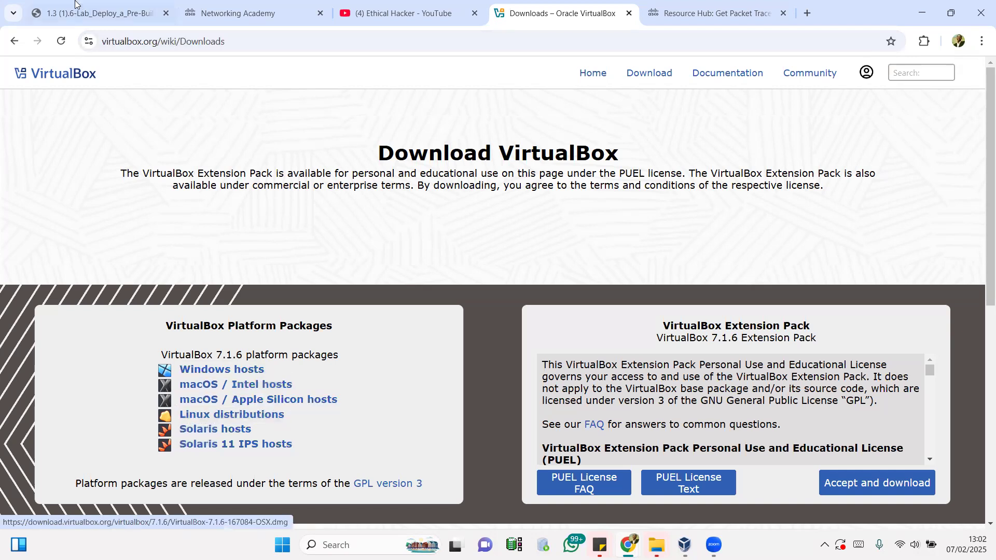
key("ctrl+1")
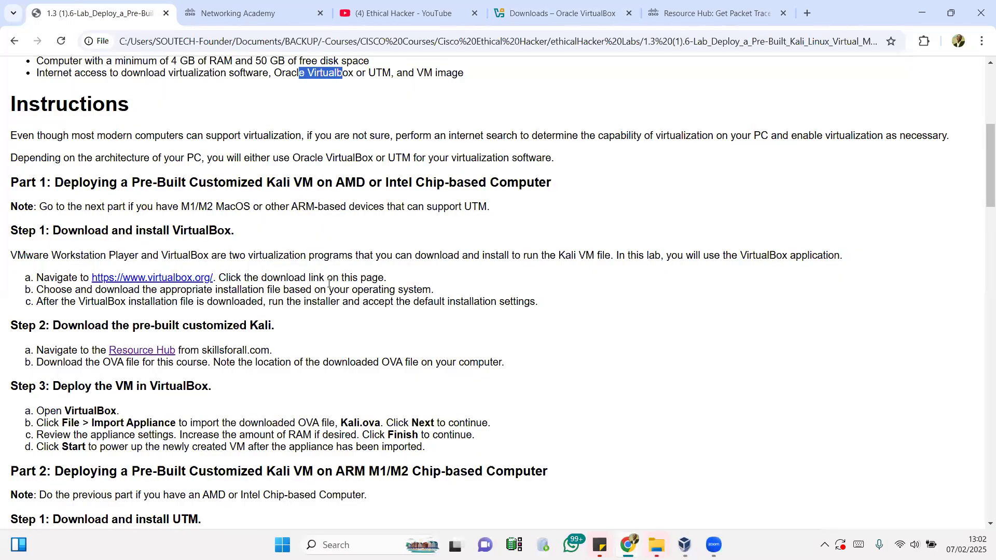
scroll(501, 303, "down", 3)
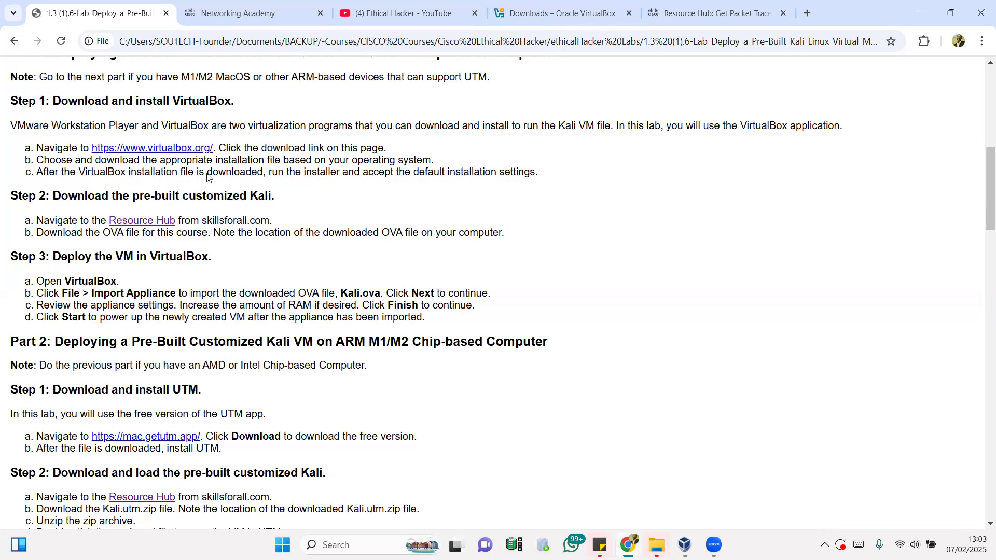
Bring up the Networking Academy Resource Hub and find the Ethical Hacker Kali Linux virtual machine downloads
left_click(692, 12)
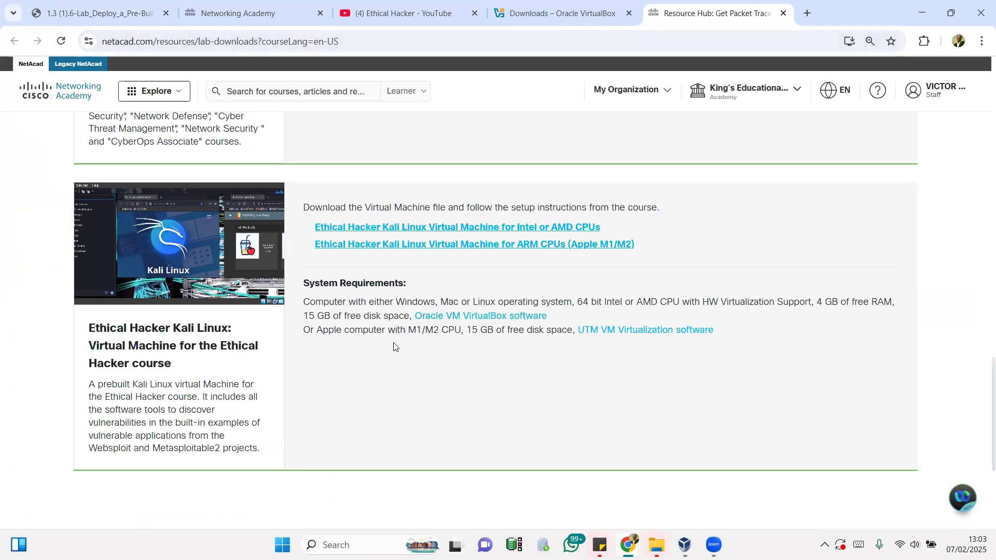
scroll(335, 330, "up", 5)
scroll(334, 330, "up", 10)
scroll(332, 325, "down", 7)
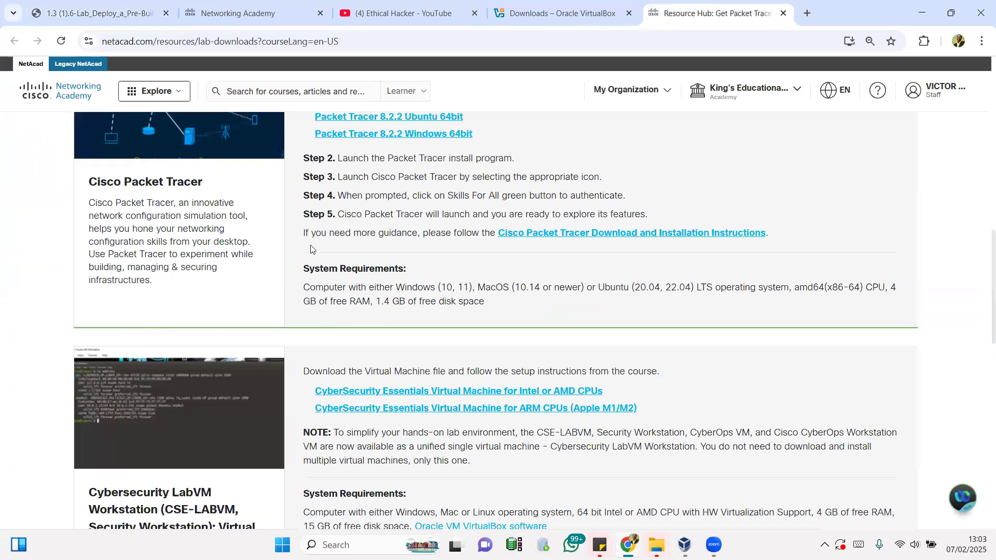
scroll(434, 270, "up", 4)
scroll(434, 270, "down", 15)
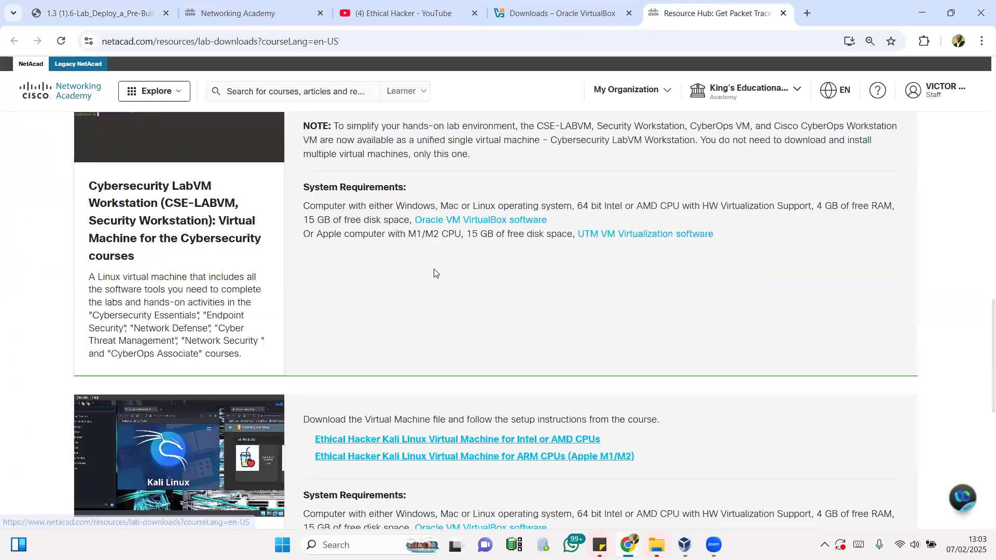
scroll(394, 277, "up", 2)
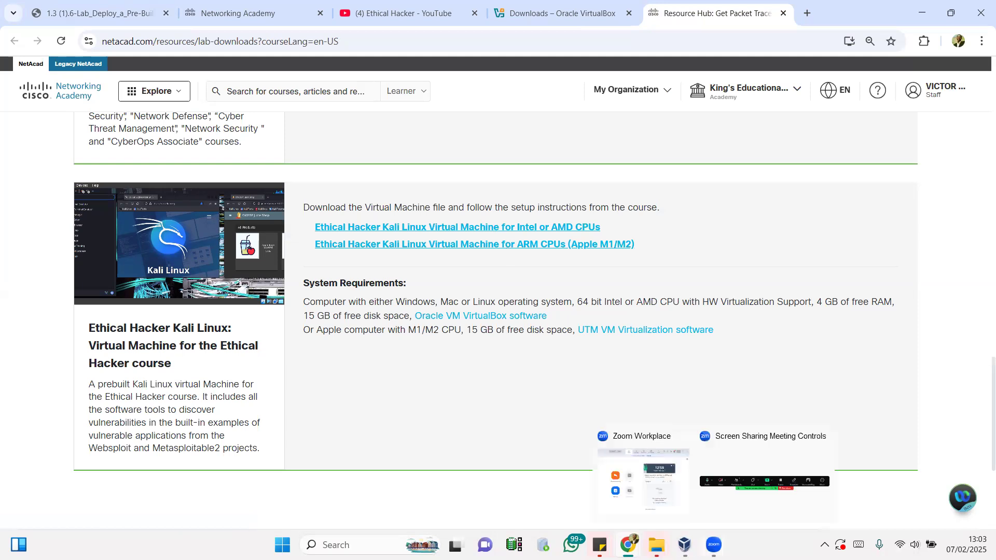
Check the Ethical-Hacker-Kali machine in Oracle VM VirtualBox Manager against the Resource Hub's Intel or AMD download
left_click(685, 545)
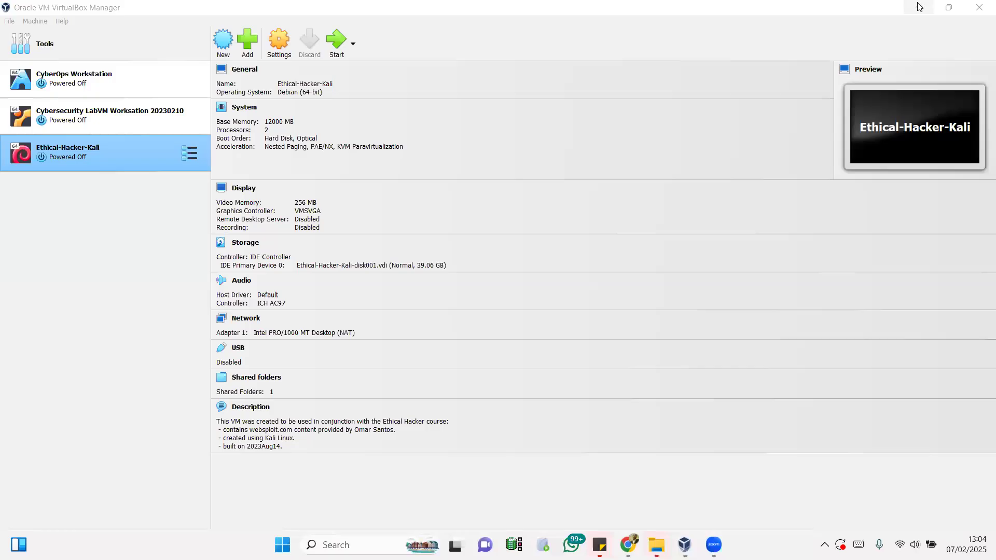
left_click(919, 8)
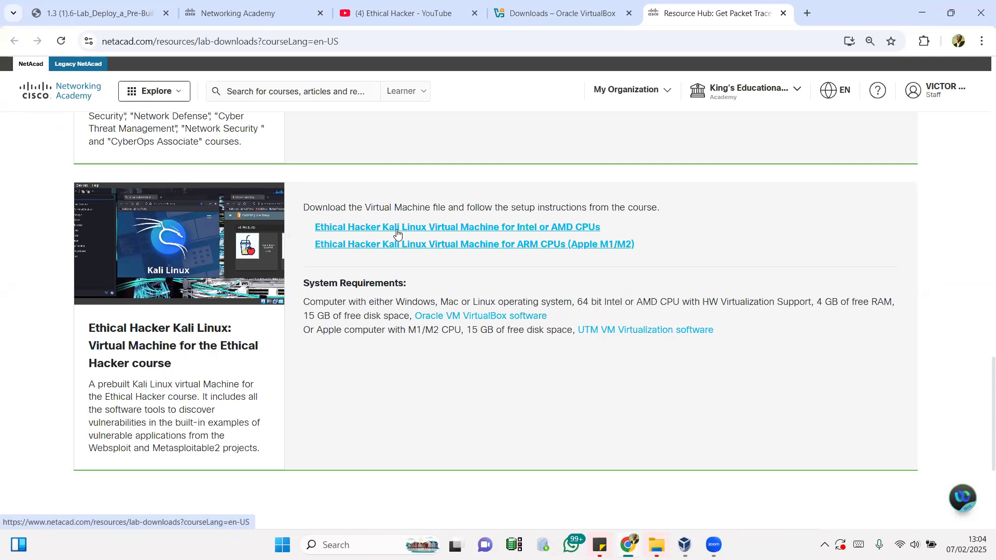
left_click(685, 545)
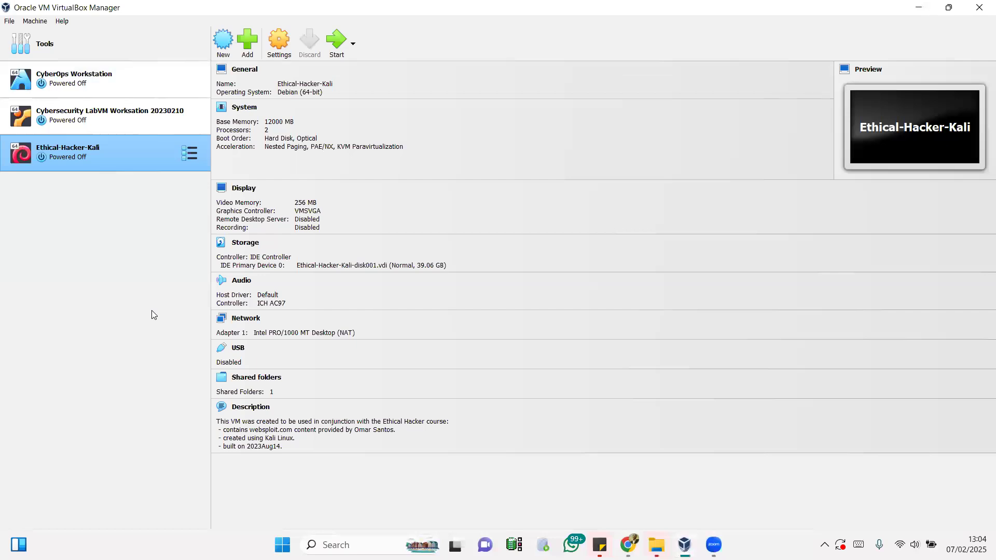
left_click(228, 43)
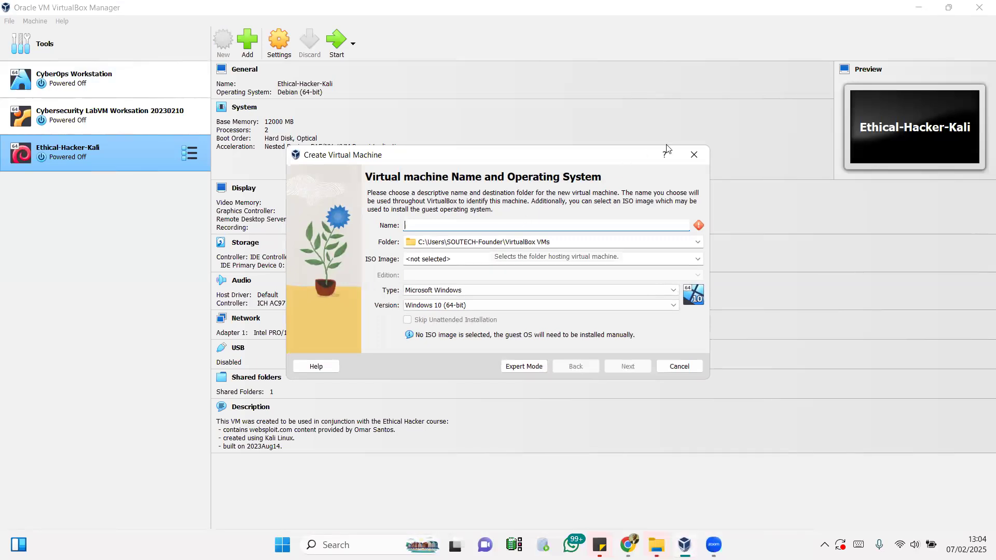
left_click(694, 155)
left_click(248, 41)
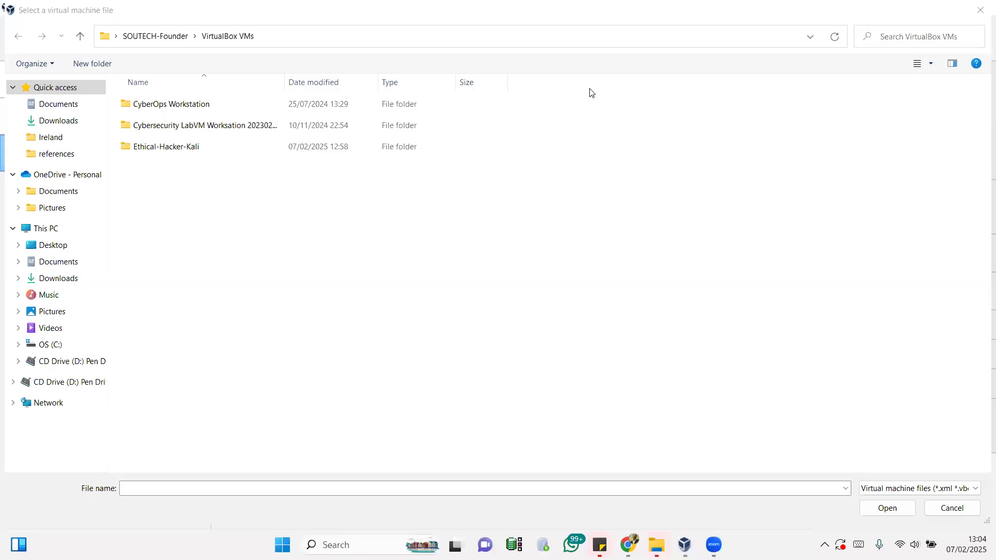
left_click(643, 311)
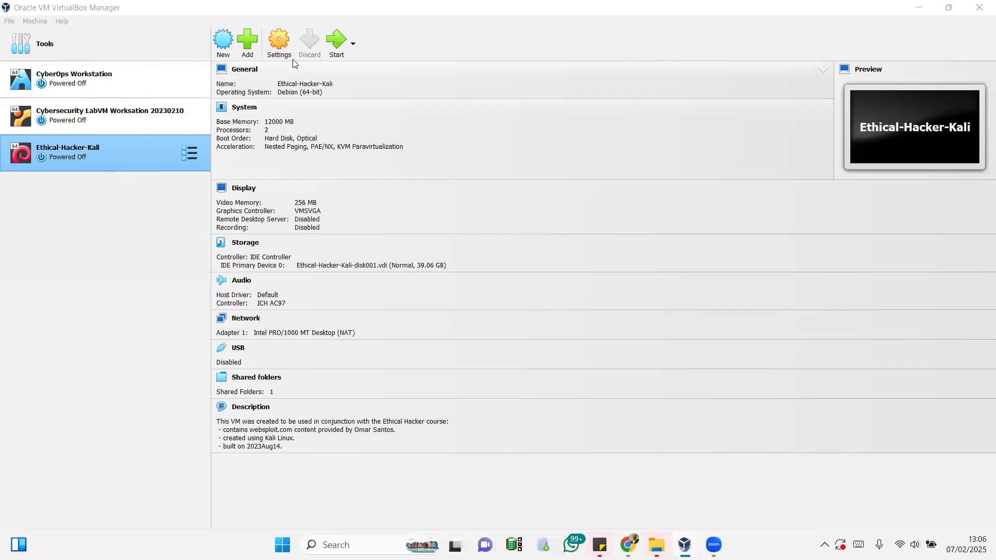
left_click(247, 43)
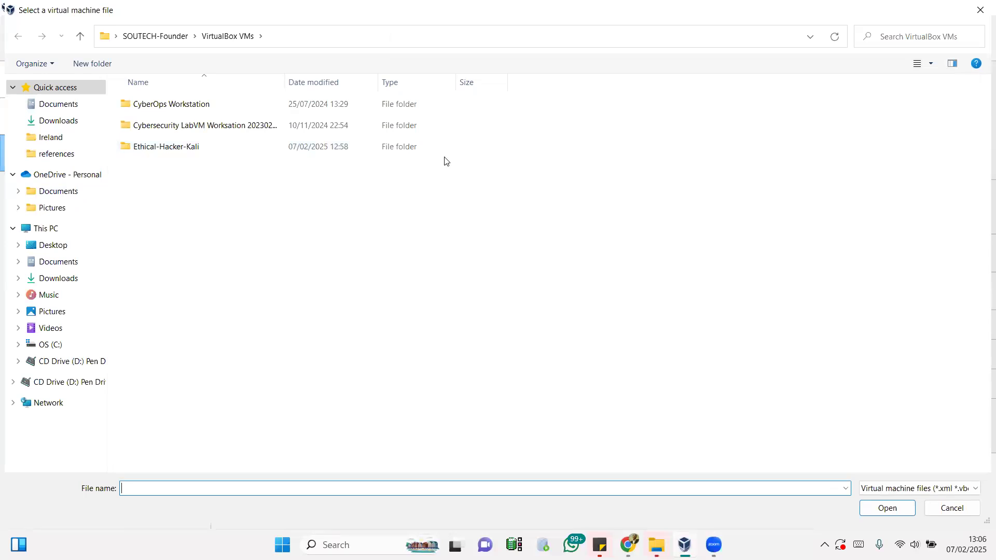
left_click(977, 12)
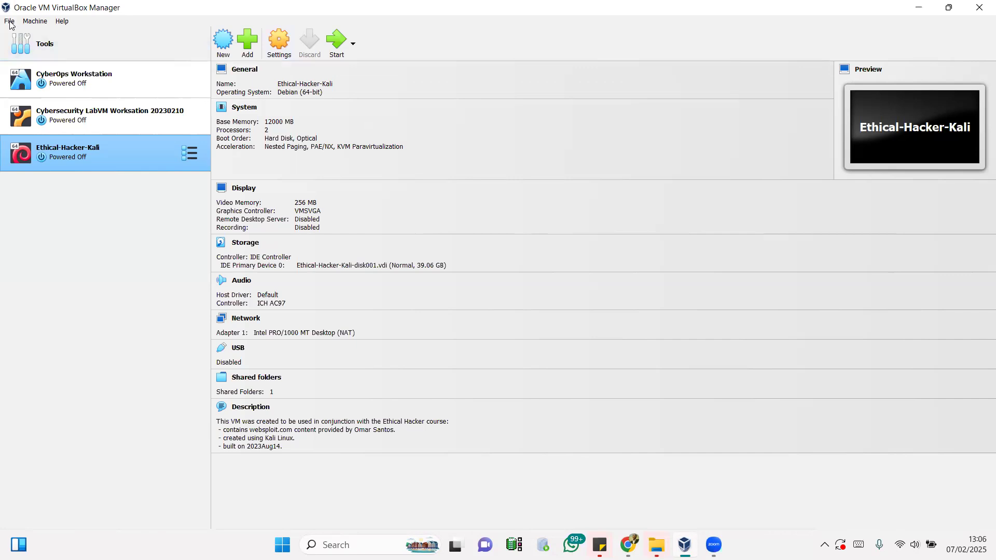
Begin importing an appliance and choose Ethical-Hacker-Kali.ova from Documents\BACKUP\-Courses\CISCO Courses\Cisco Ethical Hacker
left_click(10, 21)
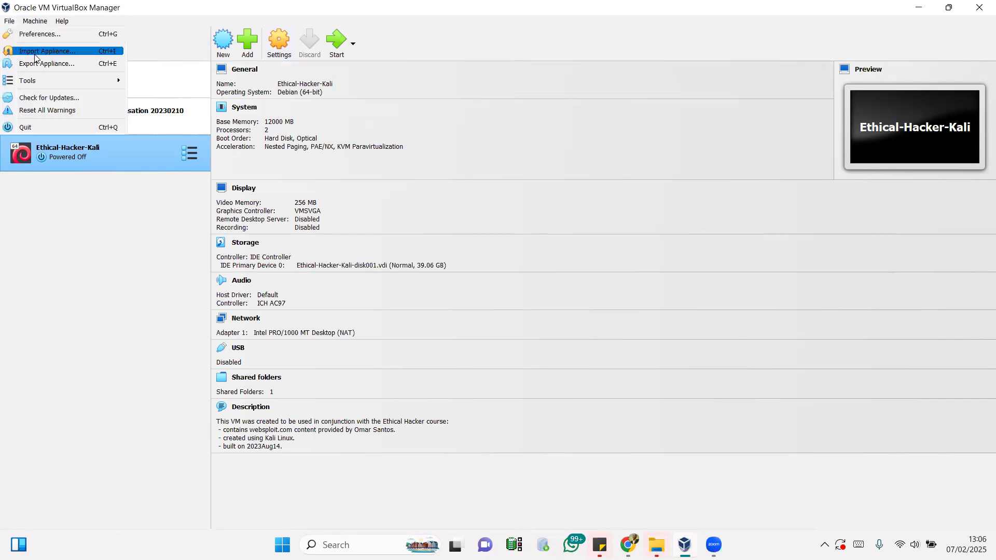
left_click(35, 54)
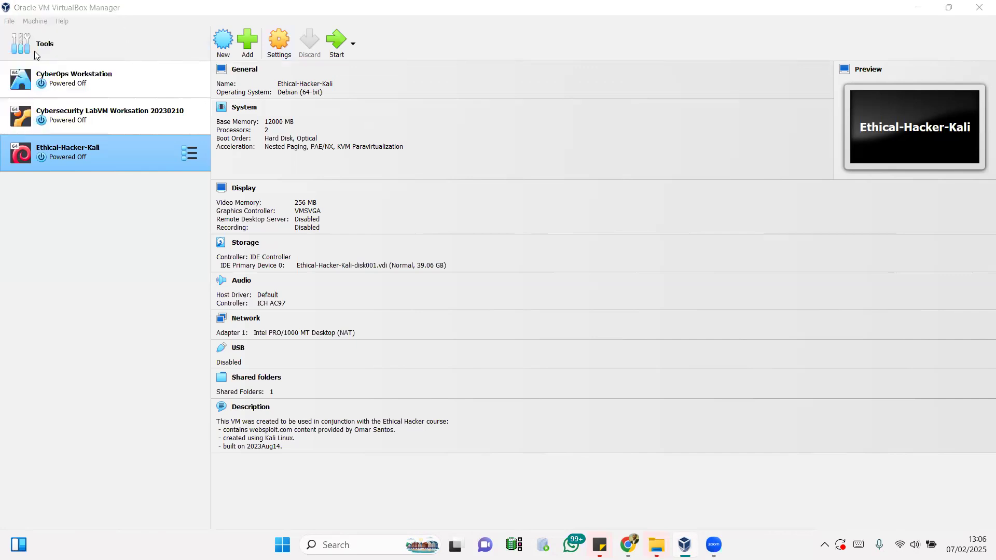
left_click(667, 252)
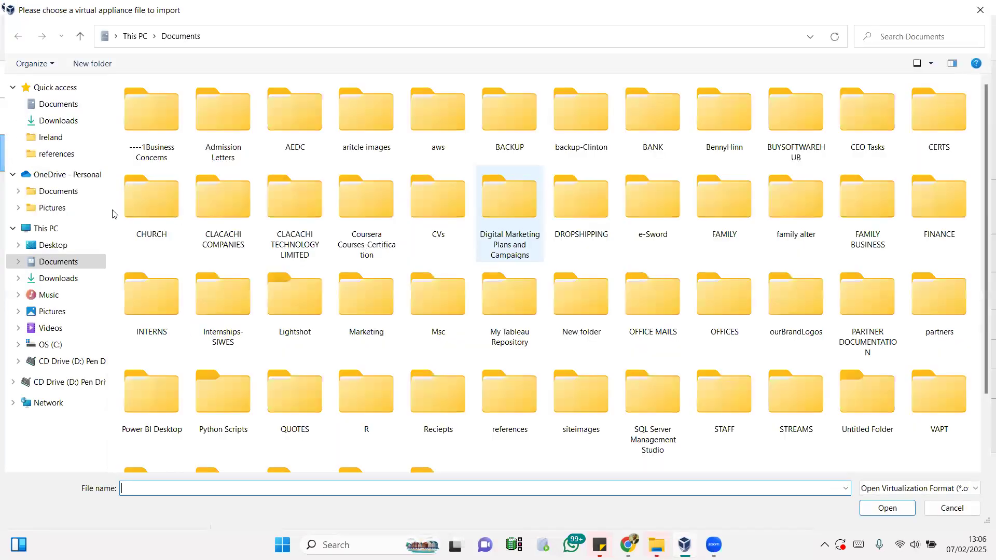
left_click(73, 88)
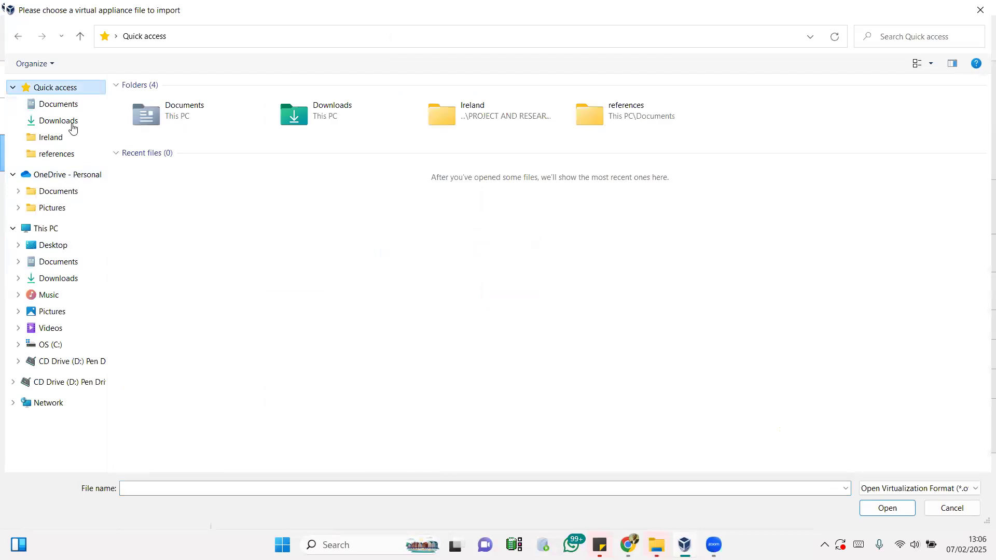
left_click(57, 262)
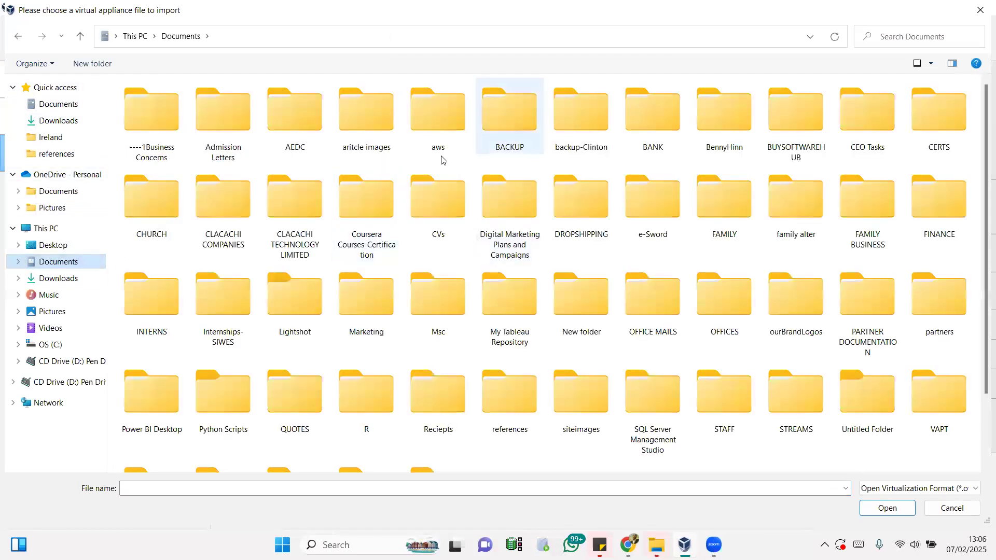
double_click(509, 115)
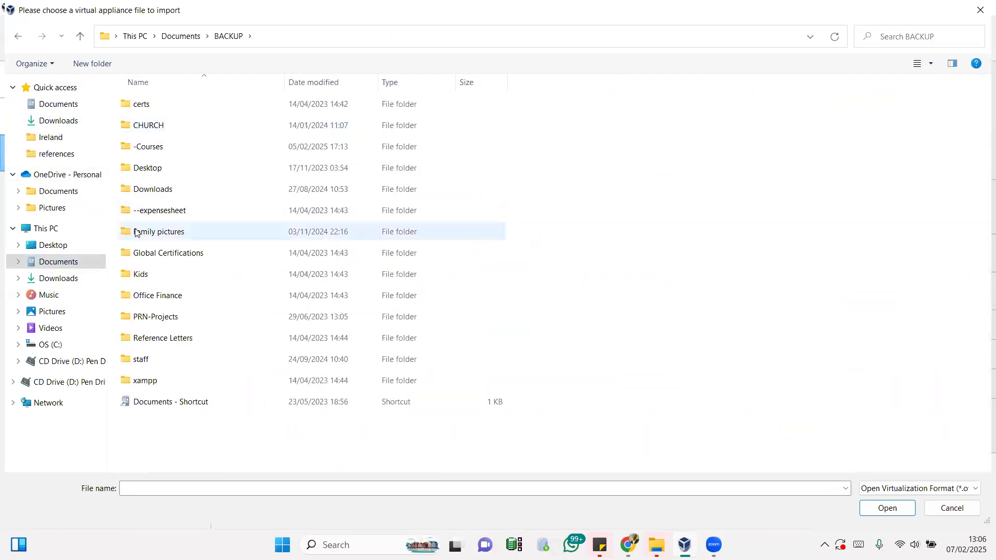
double_click(167, 147)
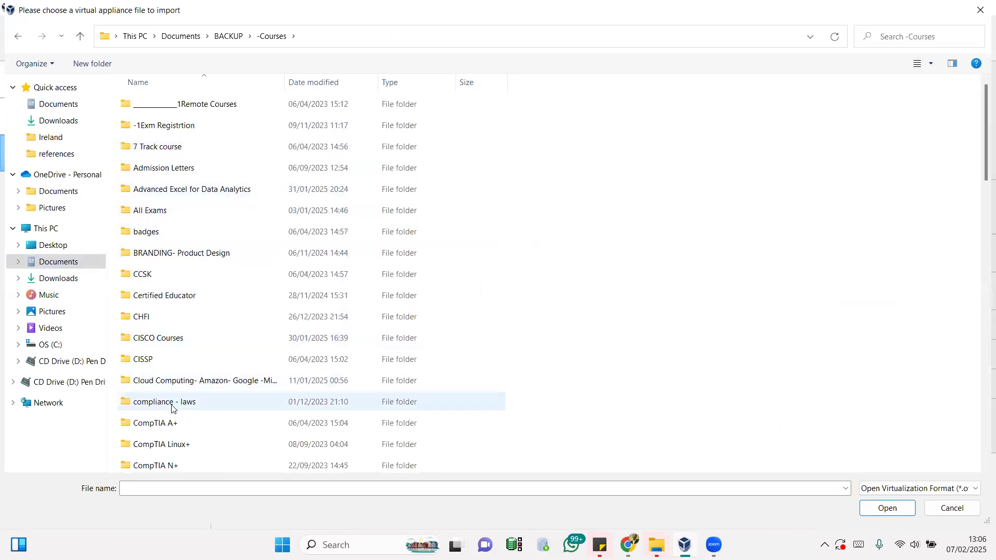
scroll(173, 410, "down", 3)
double_click(183, 162)
double_click(615, 192)
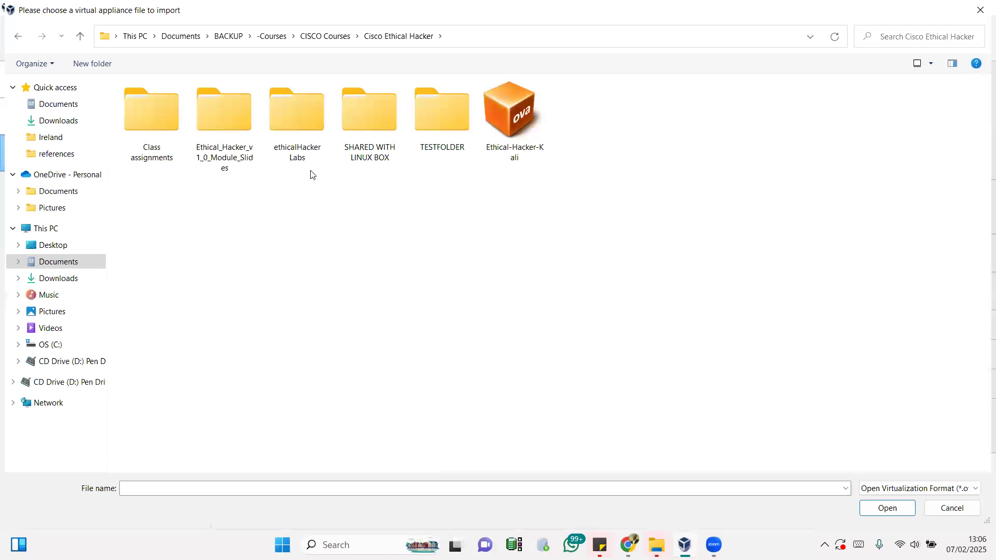
double_click(475, 172)
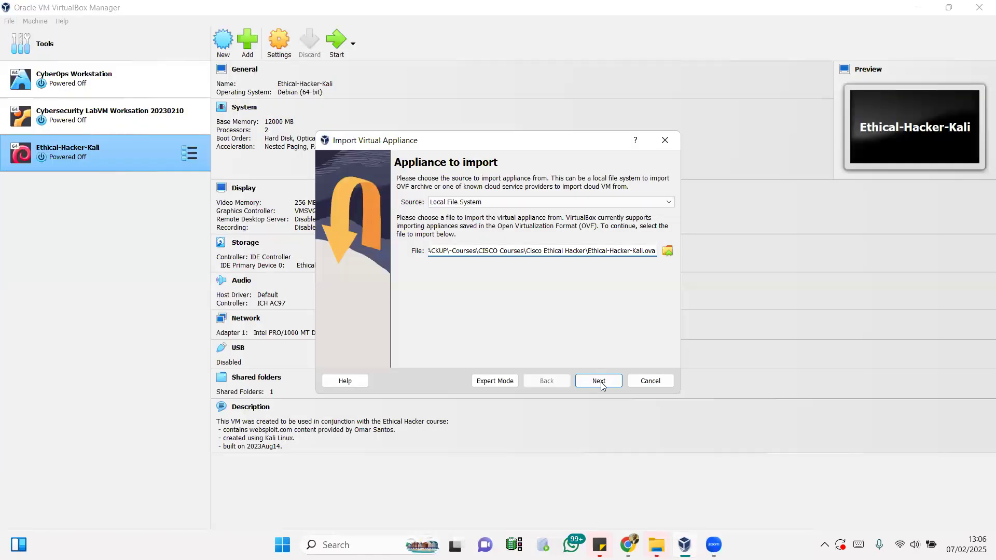
Try importing the appliance with its suggested settings after reviewing them, and cancel the running import
left_click(600, 384)
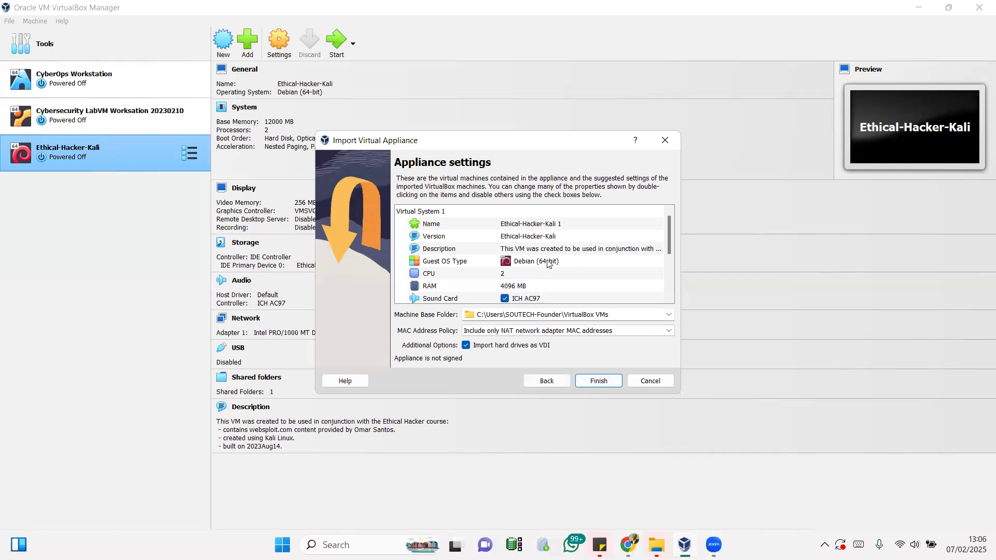
scroll(547, 268, "down", 3)
scroll(536, 264, "up", 3)
scroll(540, 291, "down", 2)
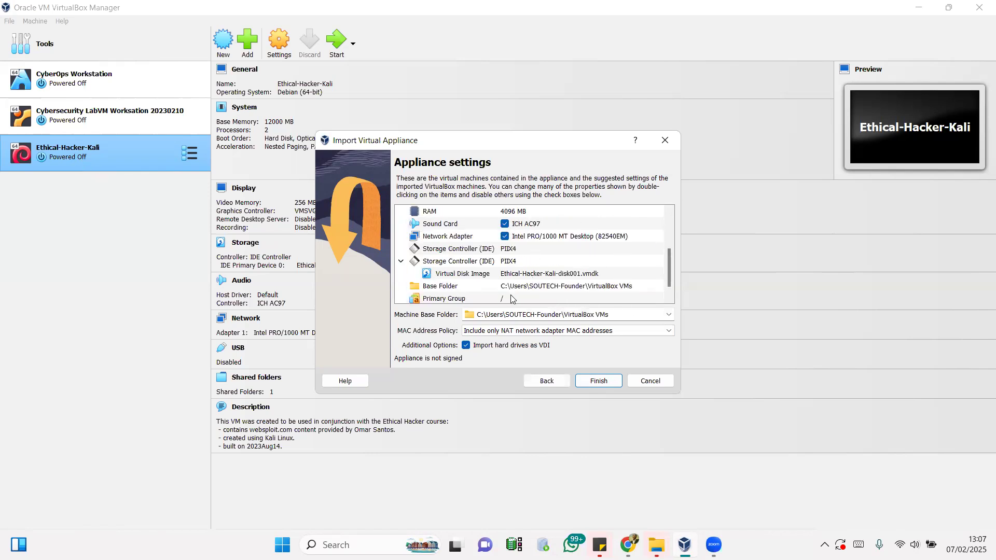
left_click(595, 381)
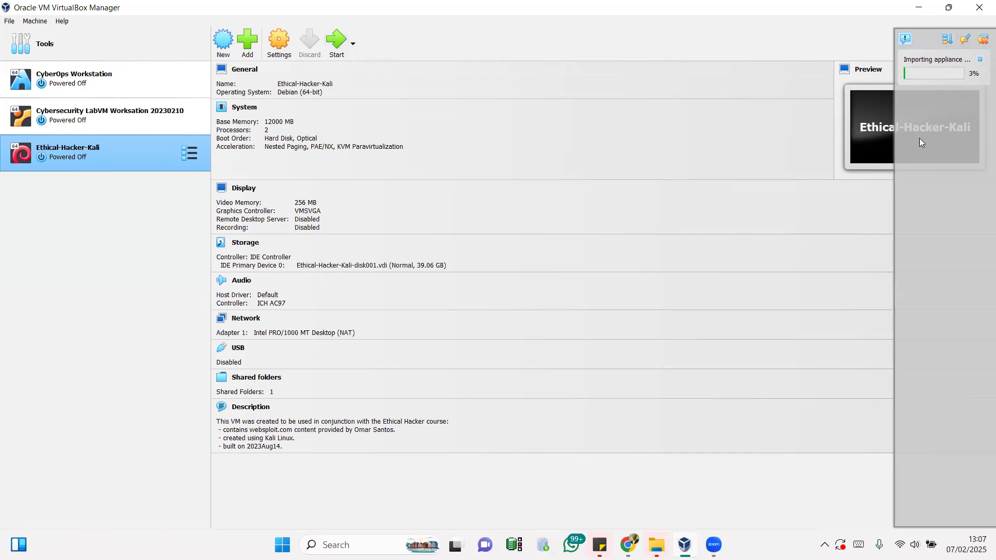
left_click(979, 41)
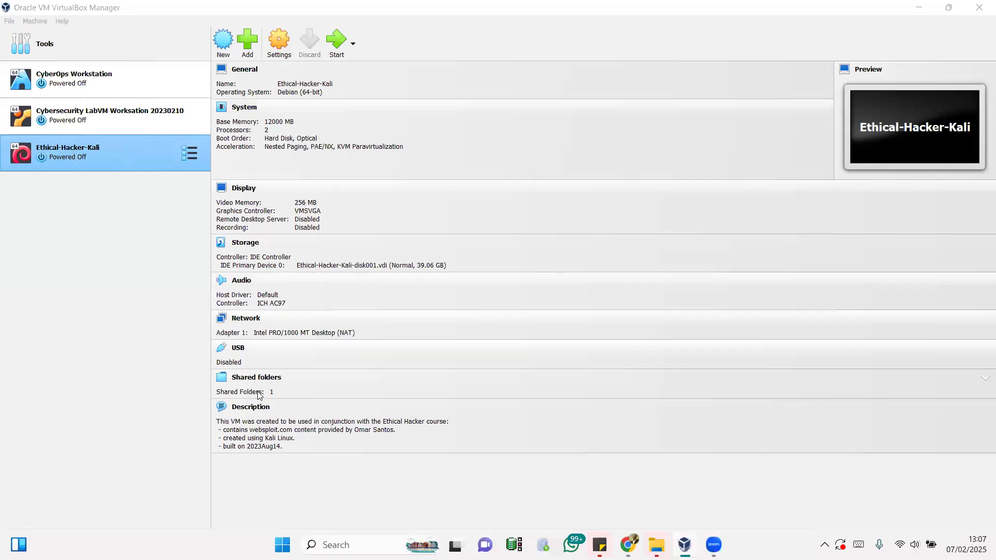
Check the base memory setting of the Ethical-Hacker-Kali machine and start the machine
left_click(280, 123)
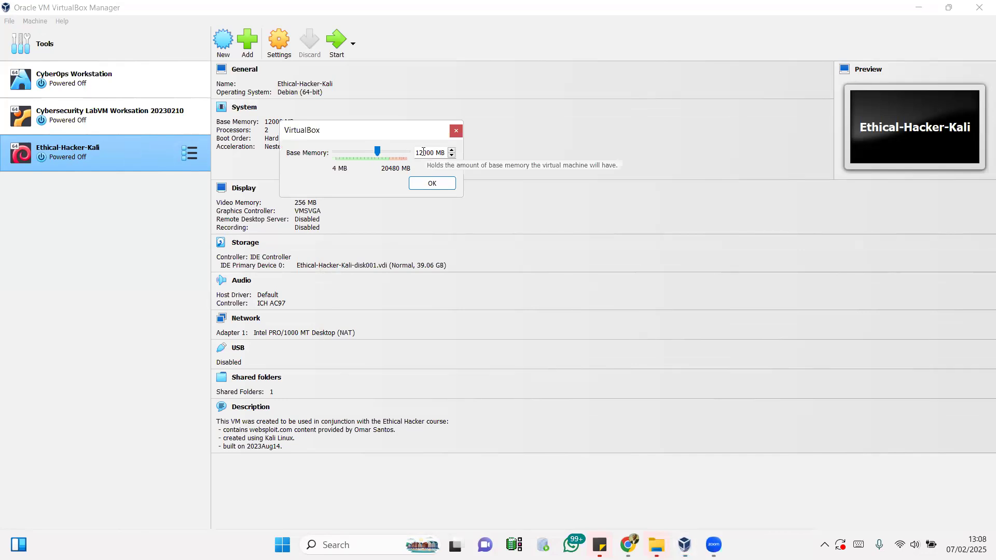
left_click(455, 132)
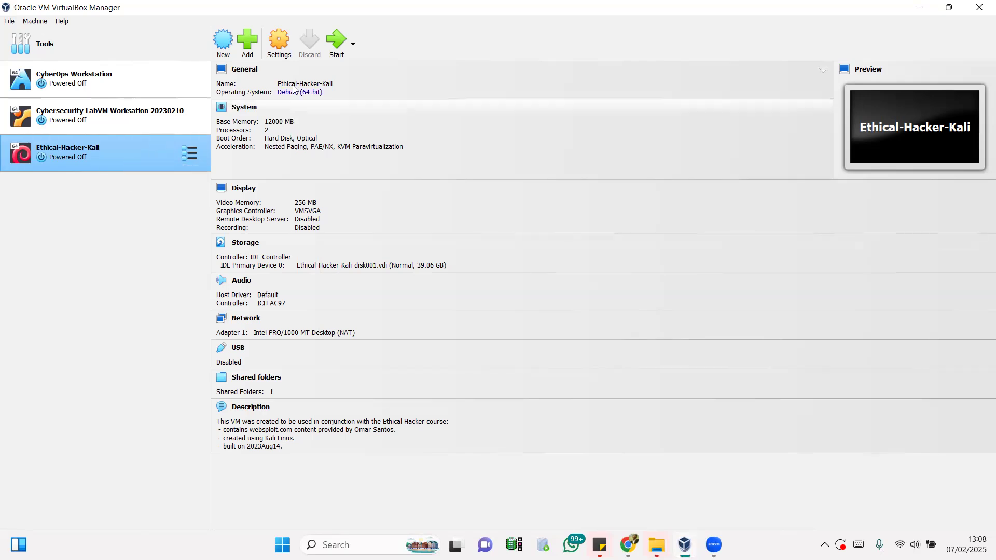
left_click(337, 41)
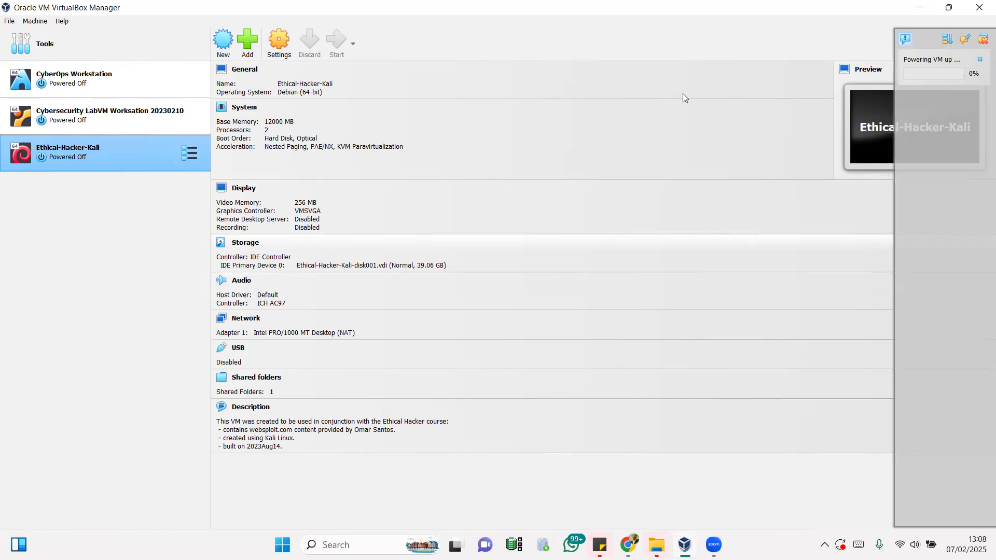
Switch to the lab document in Chrome and compare its Step 3 deployment instructions with Oracle VM VirtualBox Manager's import command
left_click(920, 9)
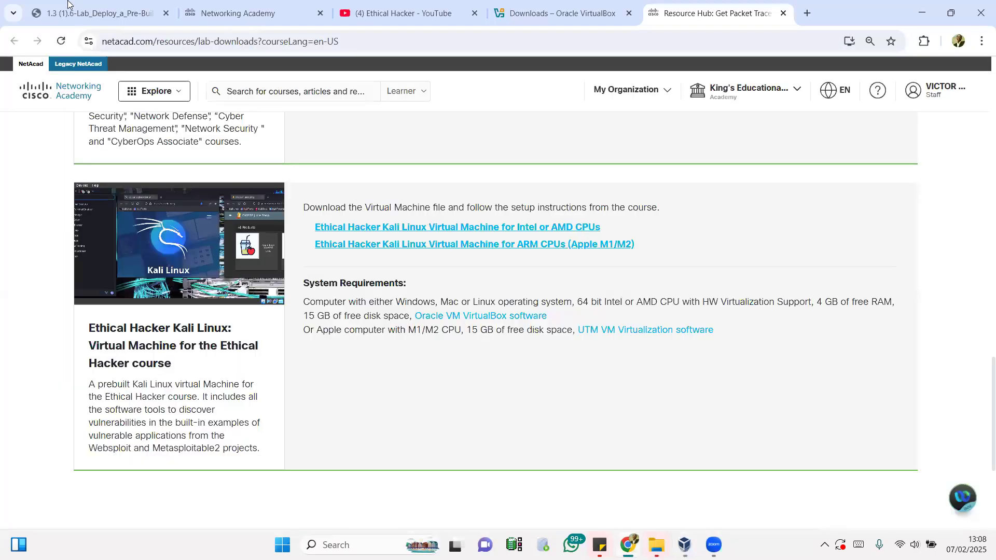
left_click(78, 13)
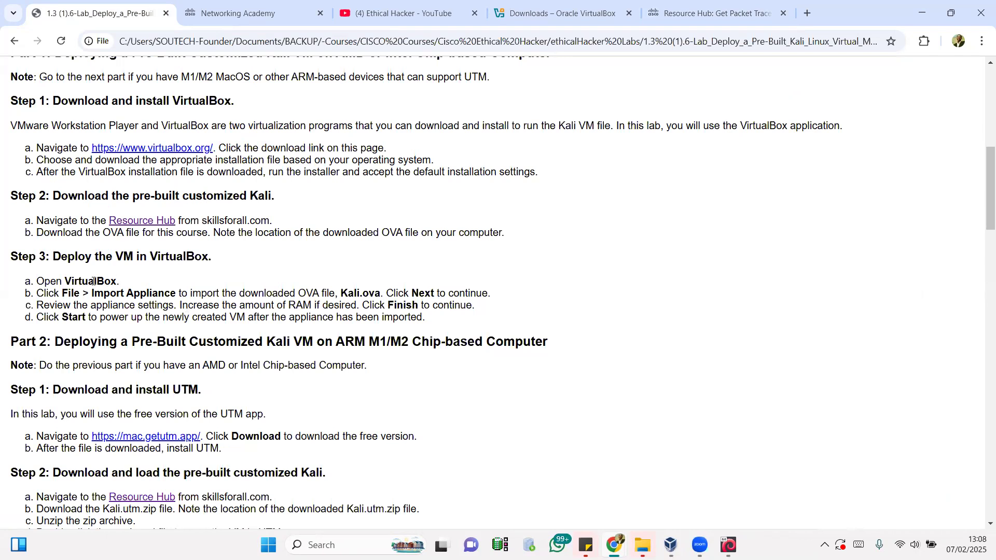
left_click(670, 545)
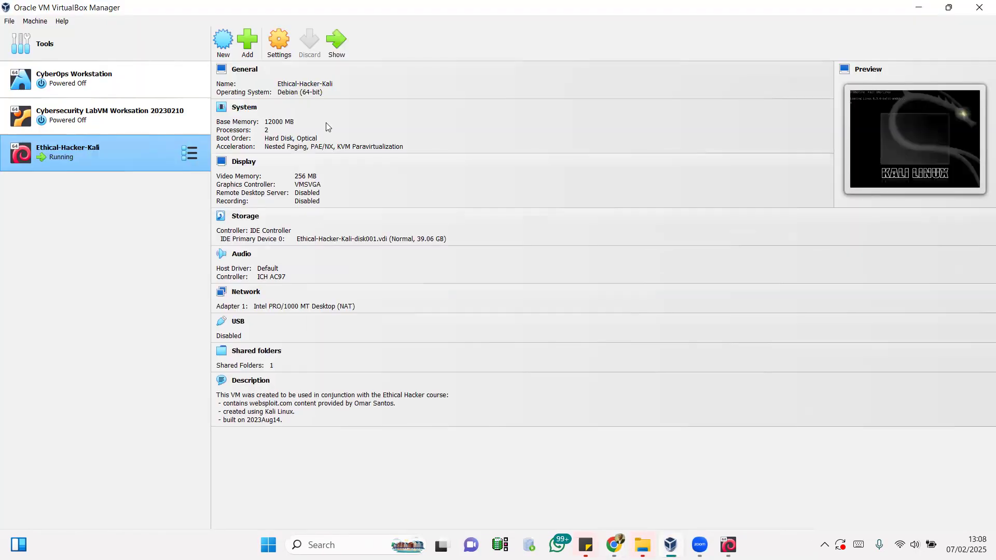
left_click(670, 545)
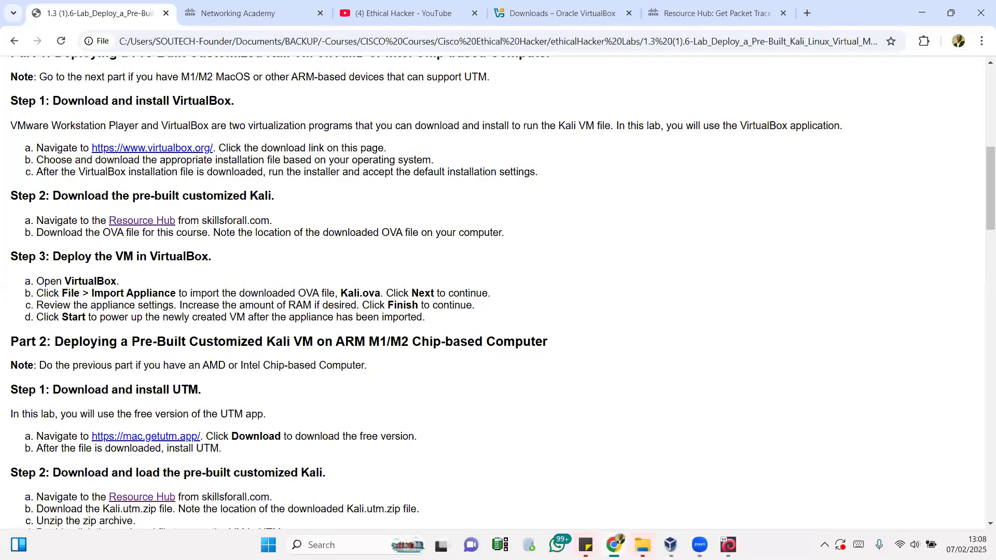
left_click(670, 544)
left_click(7, 22)
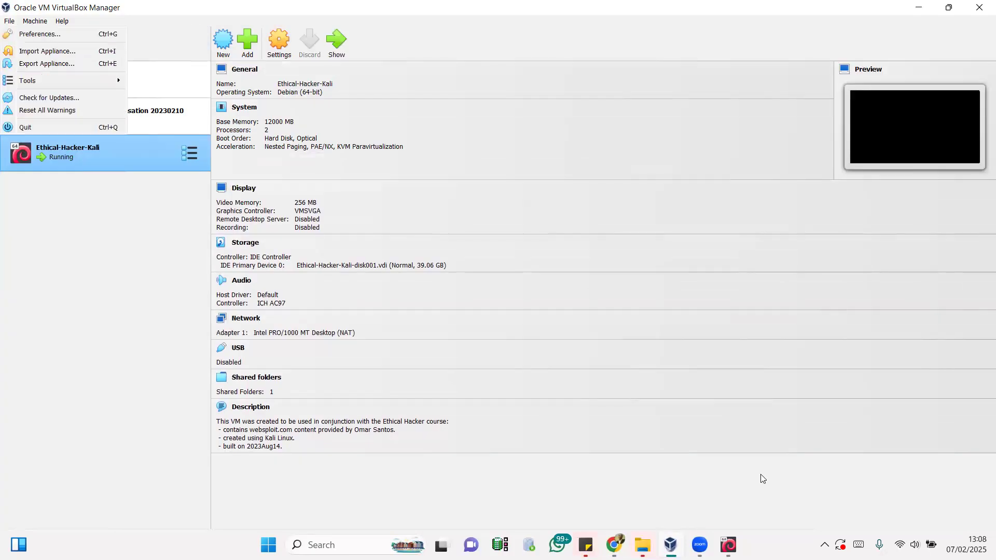
left_click(671, 545)
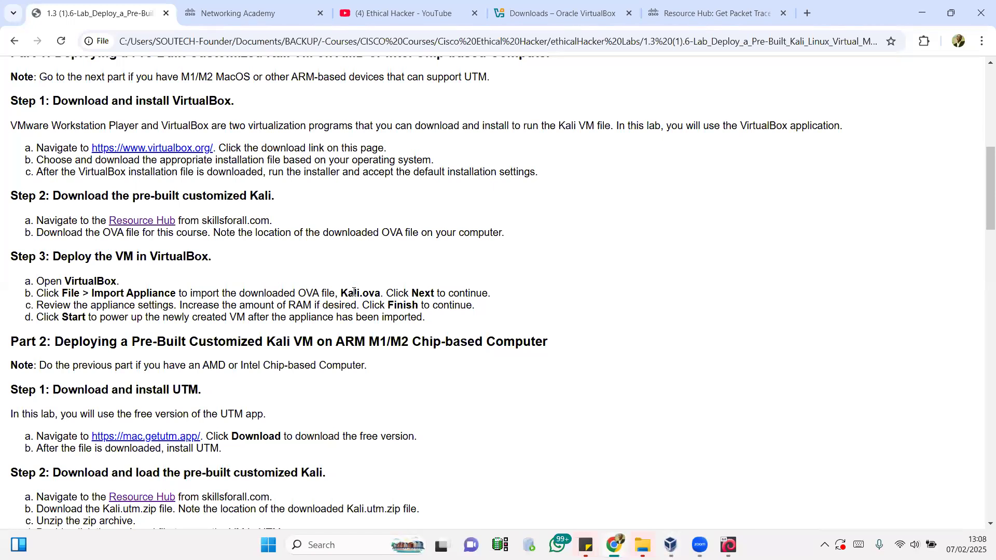
Review the Resource Hub's Kali download for Intel or AMD and the lab's instruction for starting the imported VM
left_click(717, 13)
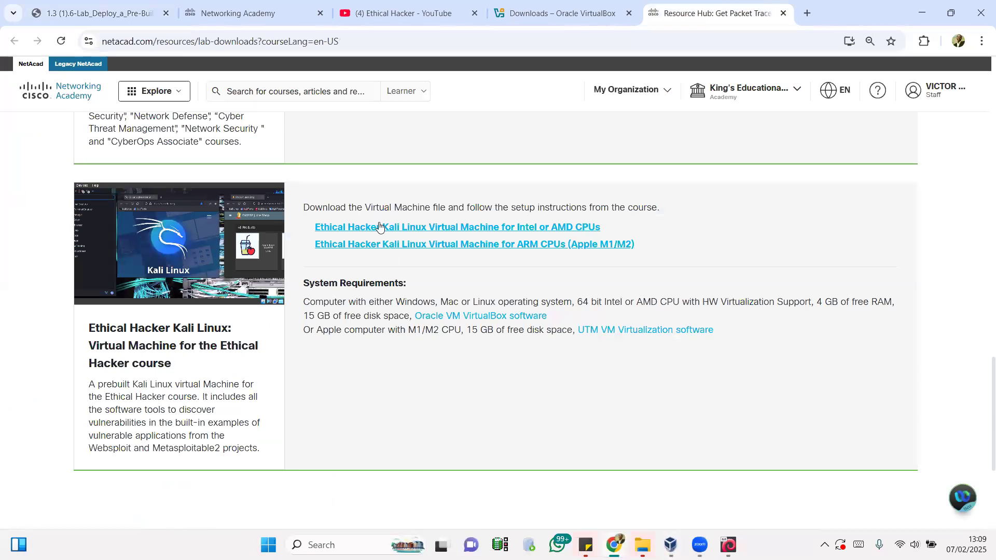
left_click(671, 545)
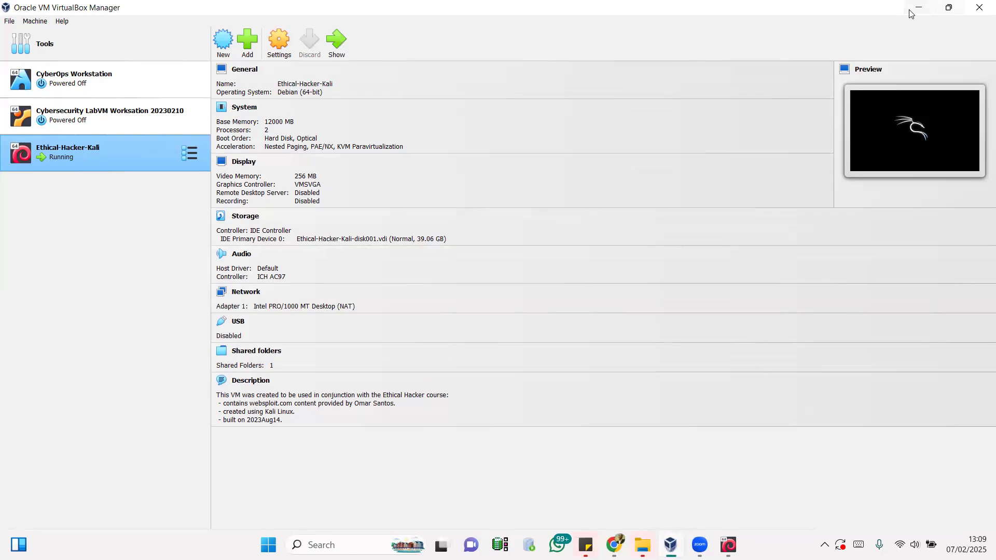
key("alt+Tab")
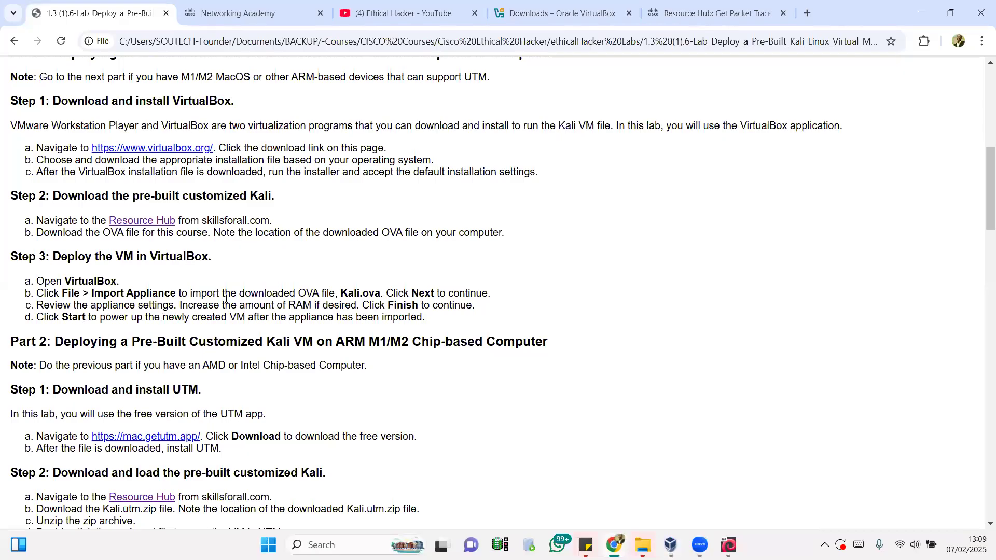
left_click_drag(68, 318, 88, 318)
Return to Oracle VM VirtualBox Manager and show the running Ethical-Hacker-Kali machine in a maximized window
key("alt+Tab")
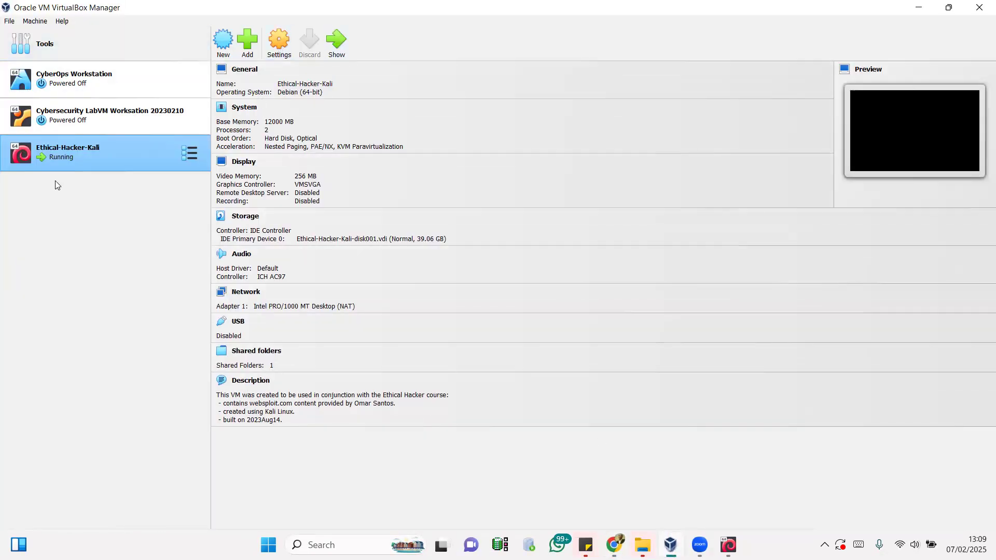
left_click(73, 78)
left_click(75, 158)
left_click(338, 41)
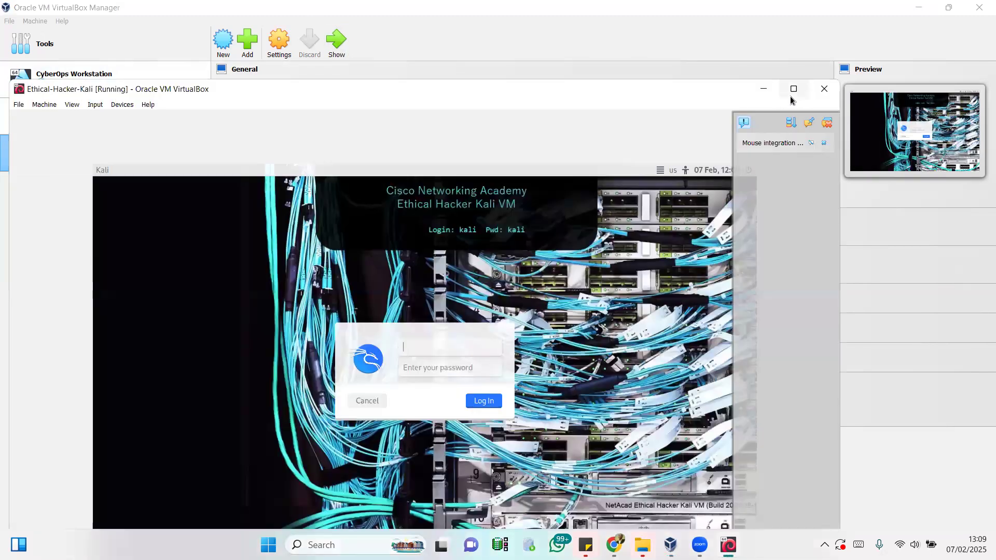
left_click(790, 88)
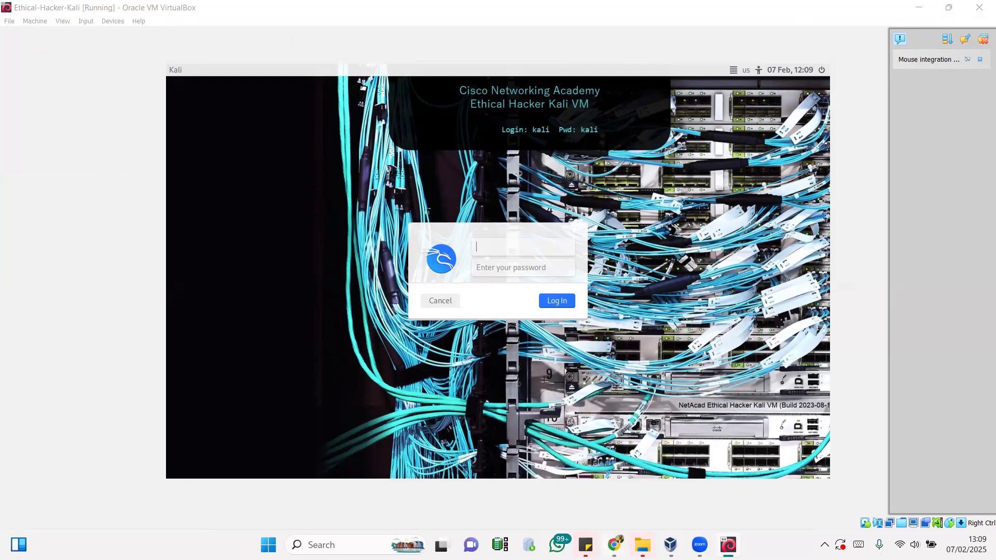
Arrange the Chrome lab document on one side of the desktop and the Ethical-Hacker-Kali window on the other
mouse_move(616, 543)
left_click(560, 501)
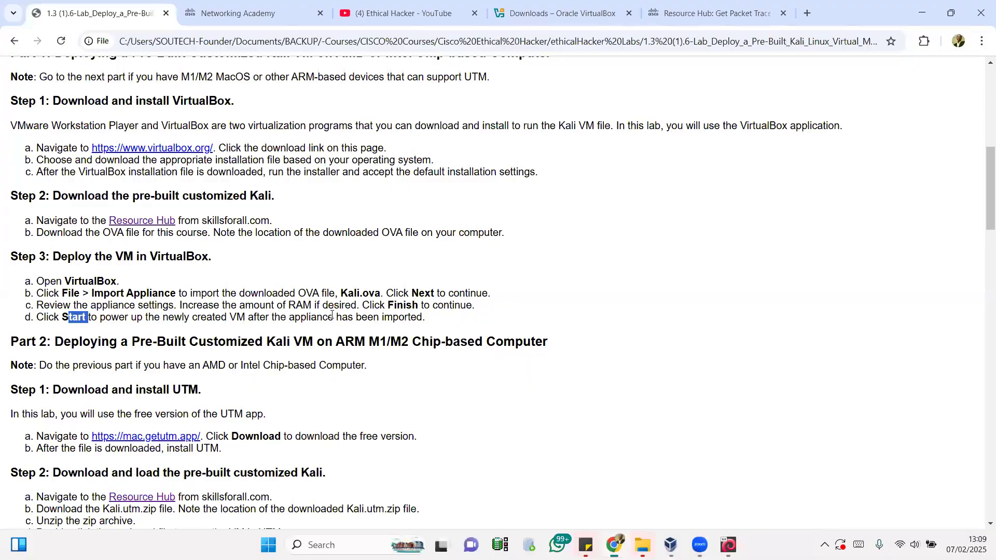
left_click(317, 299)
key("super+Left")
left_click(661, 242)
key("super+Right")
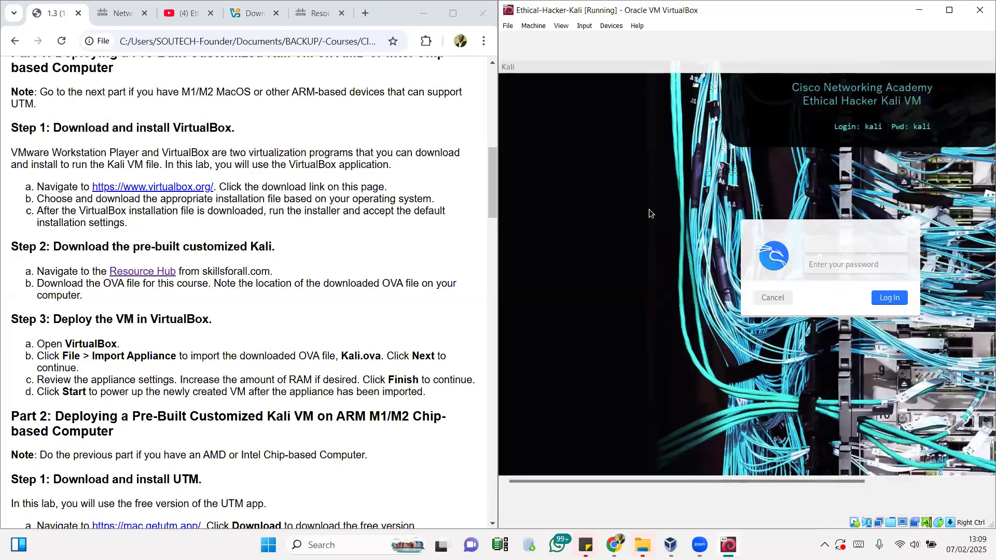
key("alt+Tab")
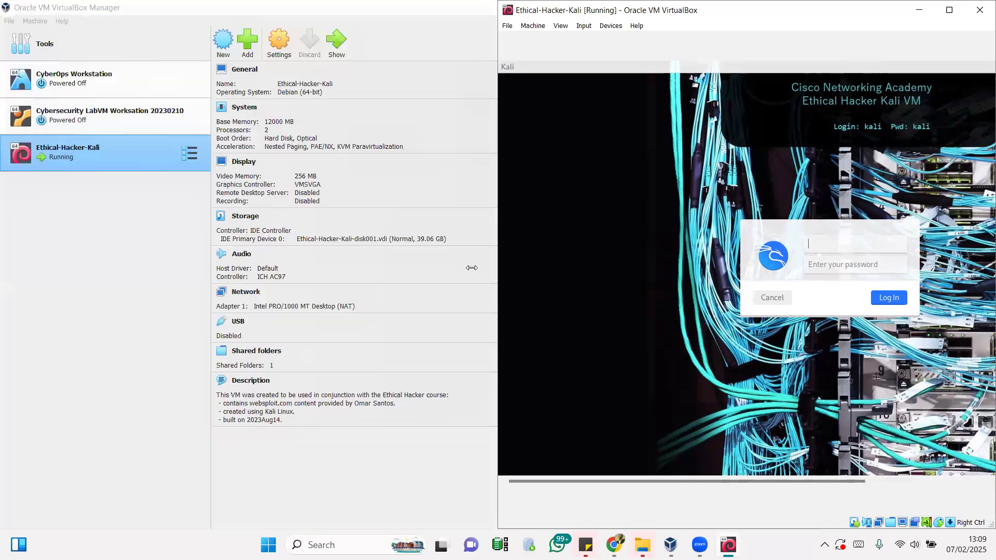
key("alt+Tab")
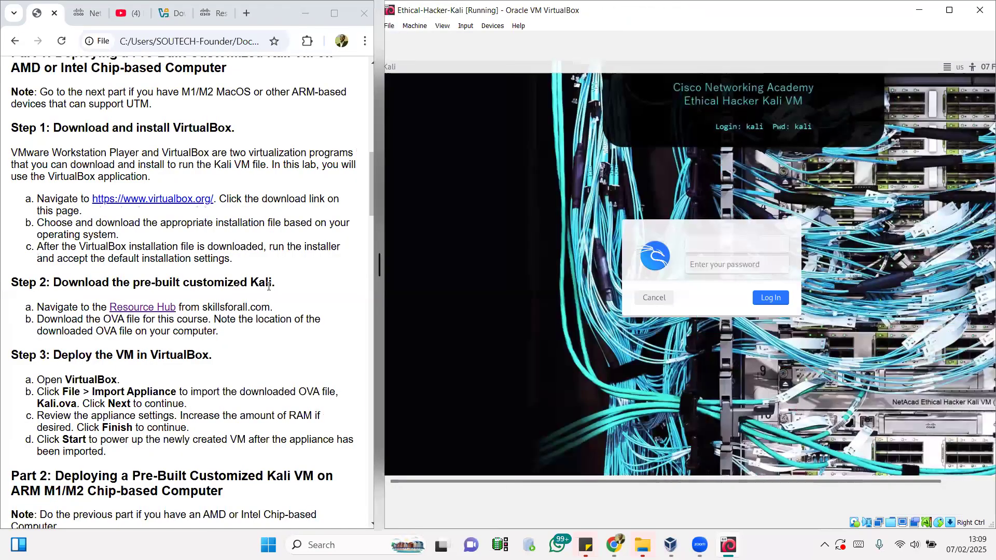
Read through the lab document from the VirtualBox deployment and UTM instructions to Part 3: Exploring Linux
scroll(271, 298, "down", 3)
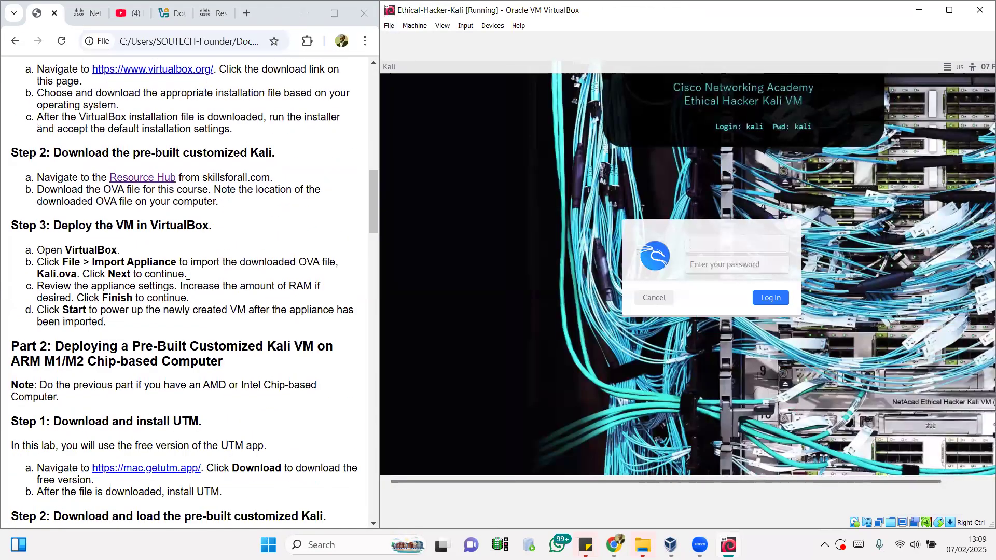
scroll(100, 223, "up", 3)
scroll(100, 223, "down", 4)
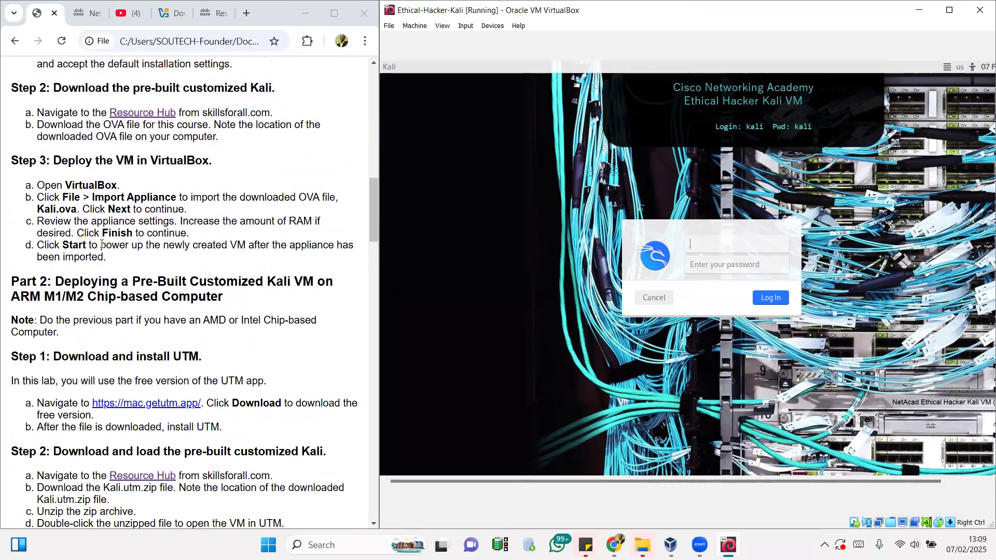
scroll(105, 234, "down", 3)
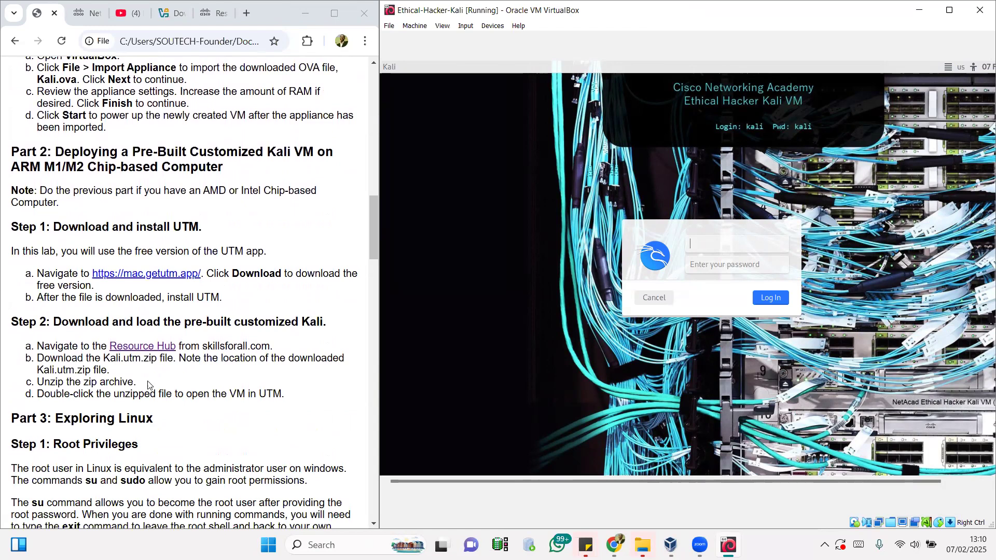
Read Part 3, Step 1: Root Privileges in the lab document, covering su, sudo, the Kali login and the visudo instructions
scroll(67, 197, "down", 3)
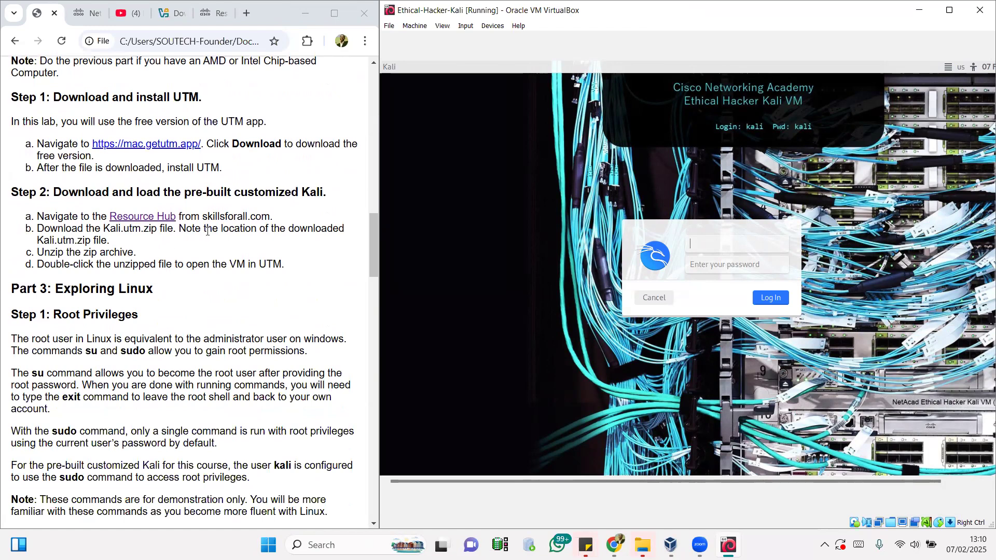
scroll(207, 231, "down", 1)
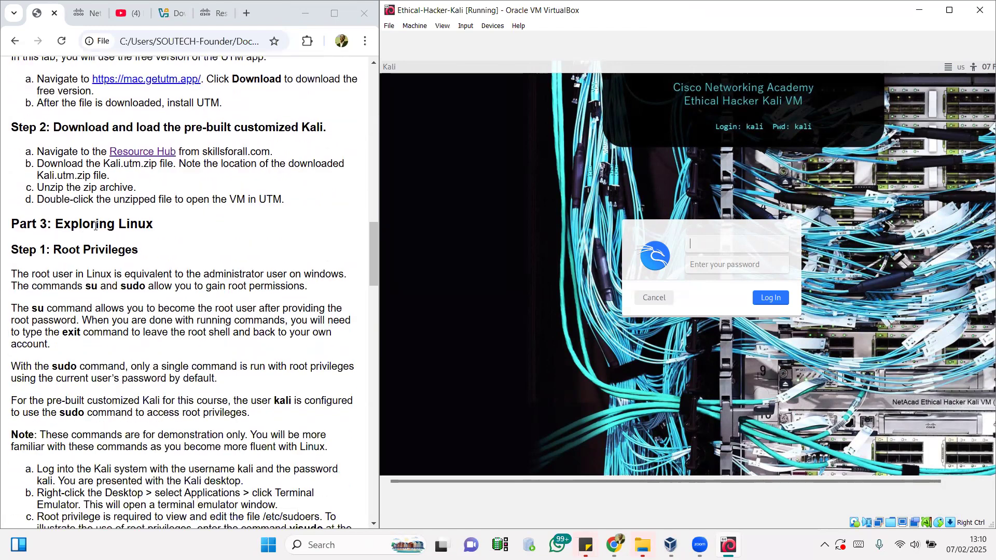
scroll(196, 247, "down", 2)
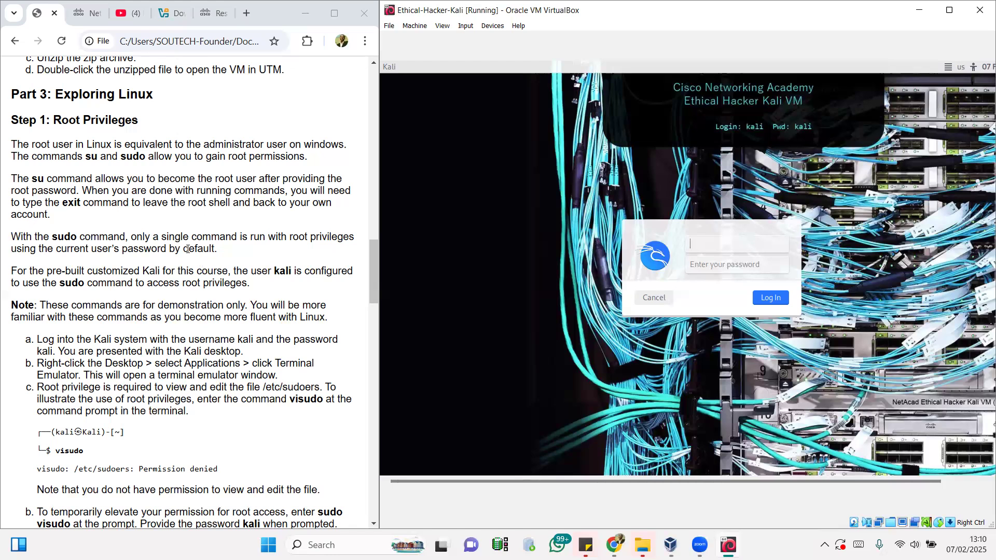
scroll(196, 262, "down", 2)
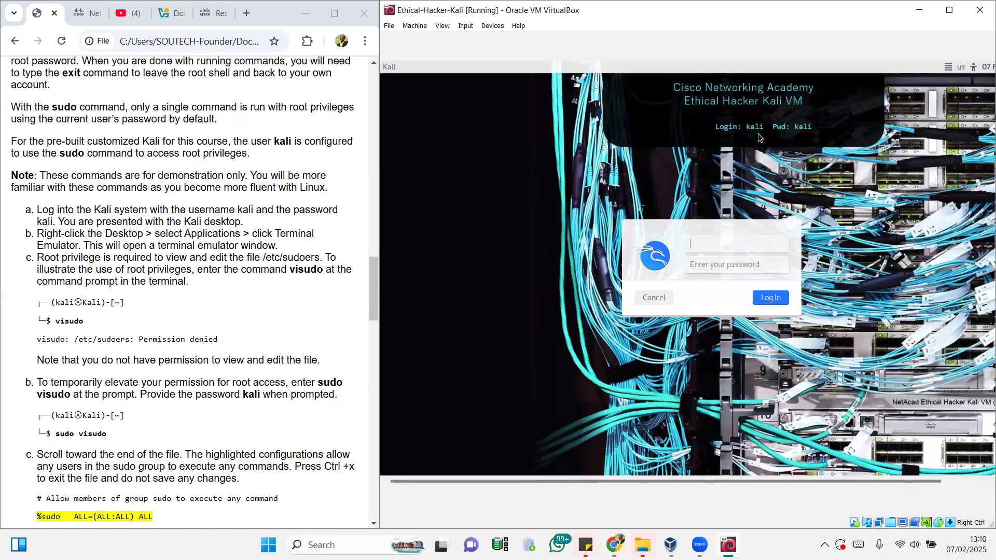
Log in to the Kali virtual machine as user kali with the account password, and maximize the machine's window
type("kali")
key("Tab")
type("kali")
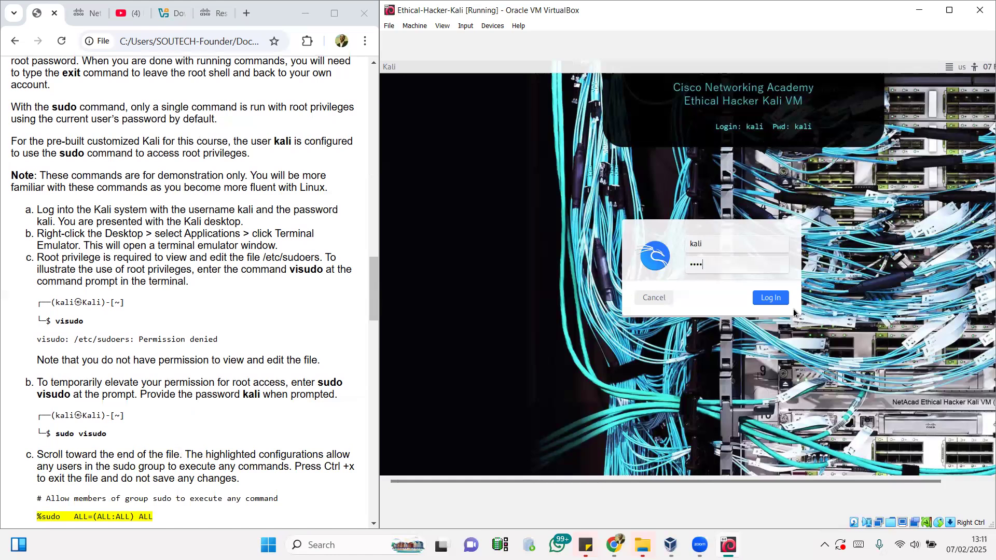
left_click(785, 298)
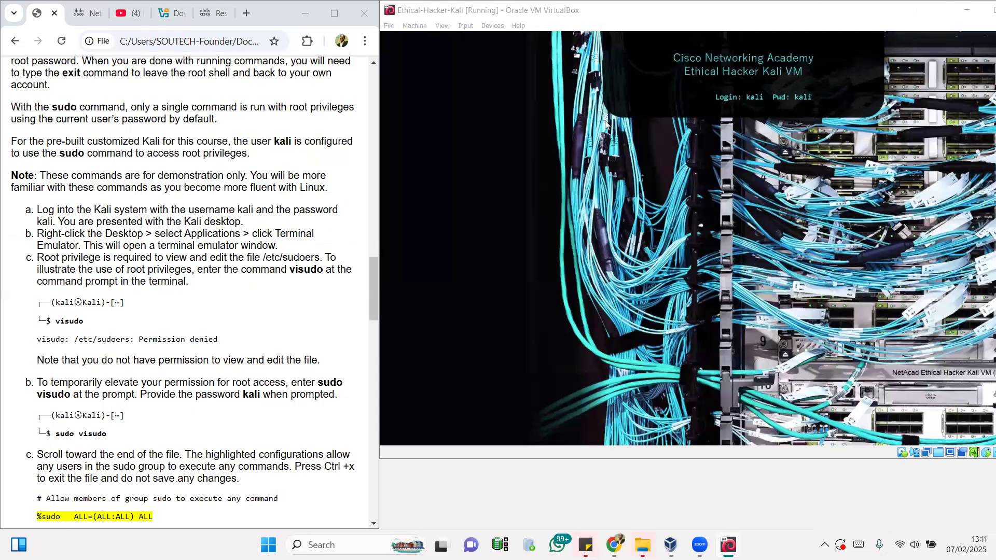
left_click(617, 167)
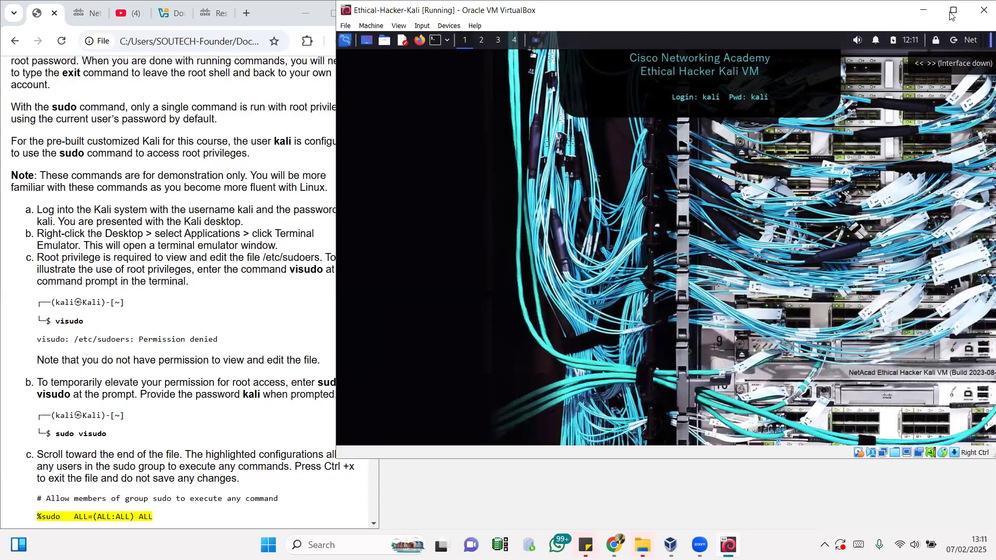
left_click(953, 12)
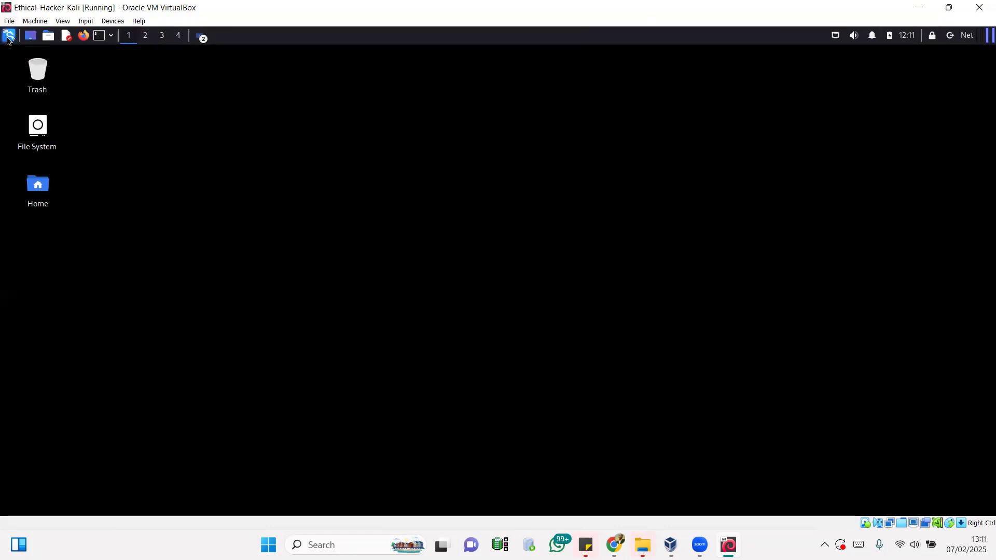
Open a terminal window on the Kali desktop and dismiss it again
key("ctrl+alt+t")
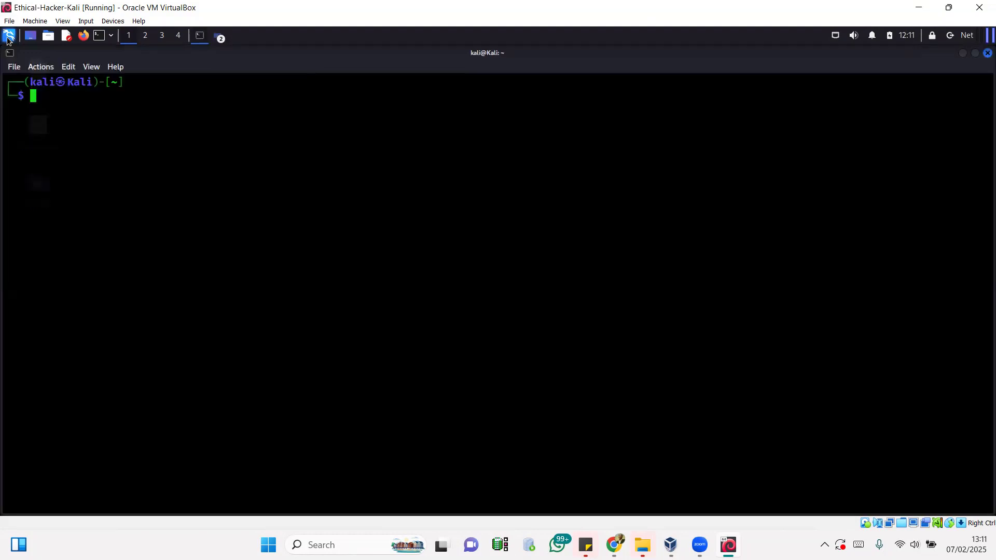
left_click(964, 55)
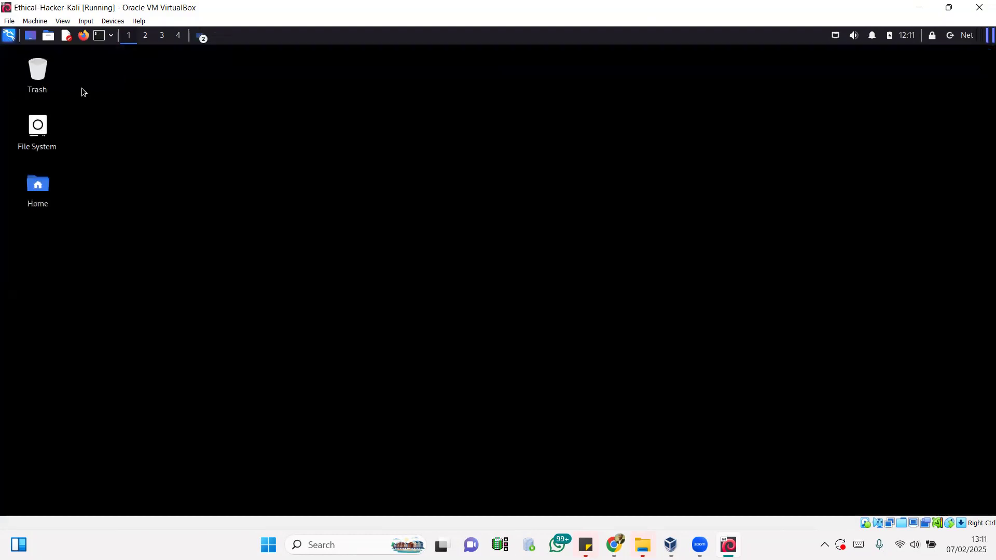
Browse Kali's installed applications, viewing the recently used ones and the 01 - Information Gathering tools
left_click(8, 36)
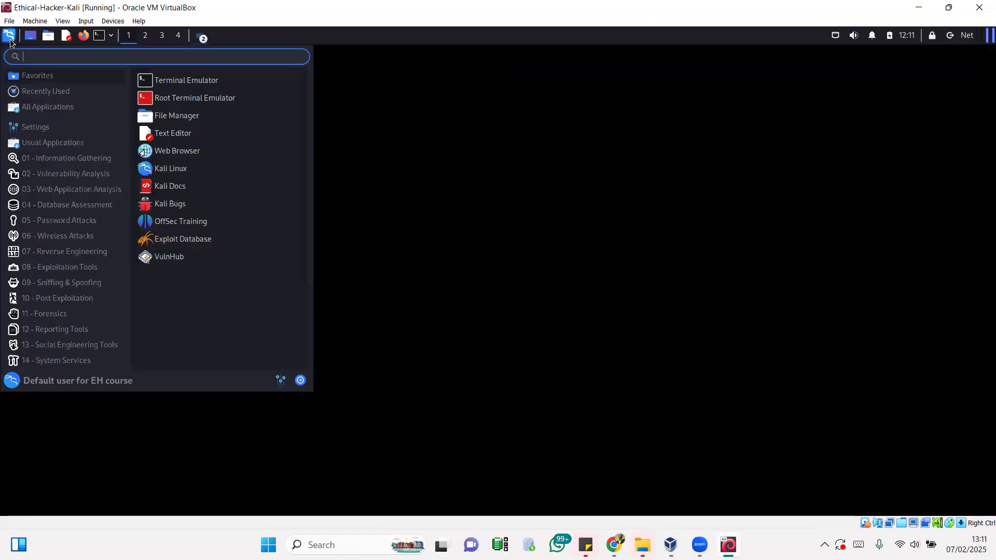
left_click(29, 95)
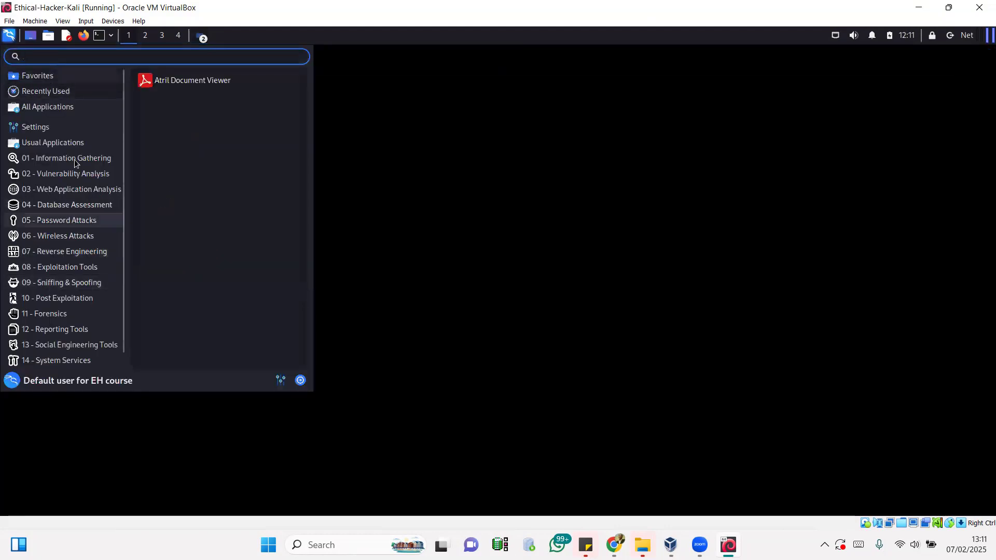
mouse_move(74, 160)
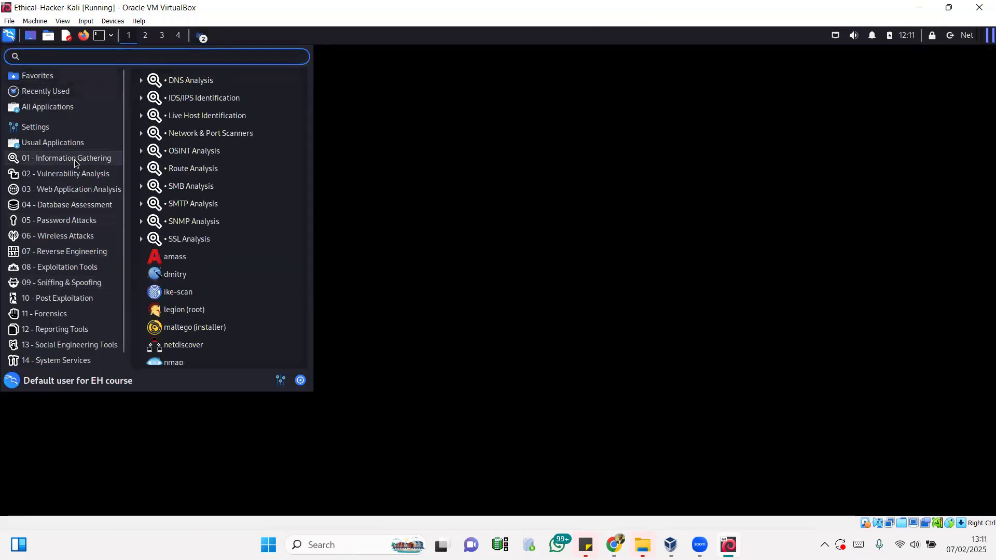